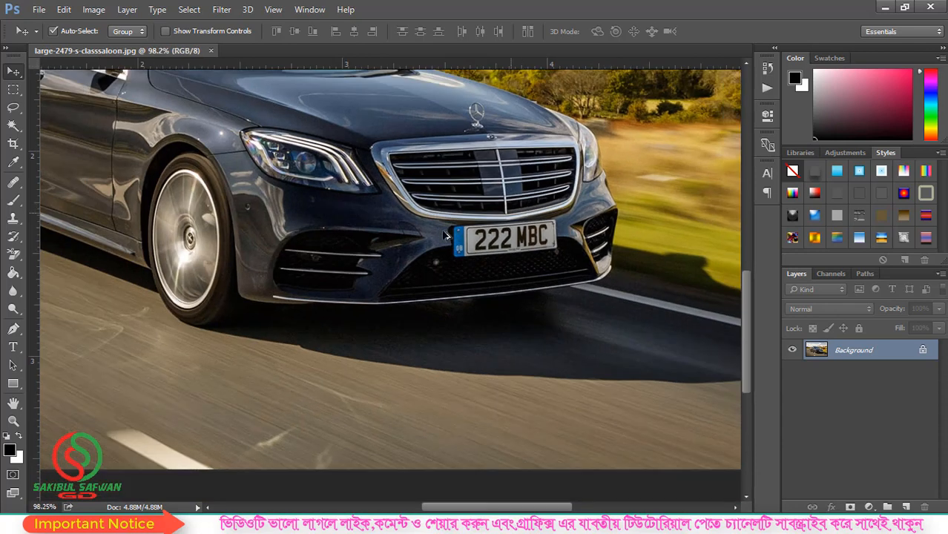
# - Start a Pen tool path behind the front wheel and trace the tyre's lower curve to the bumper's bottom corner
pyautogui.click(13, 329)
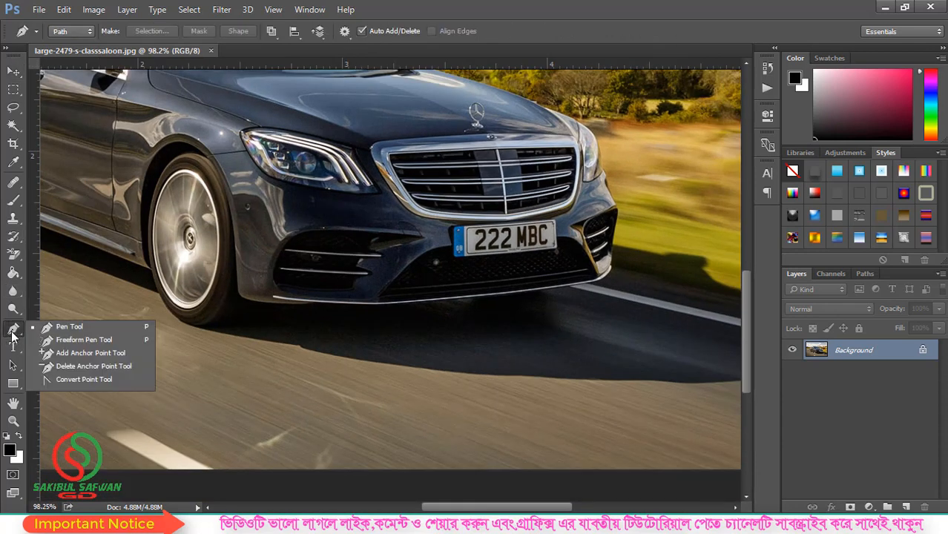
pyautogui.click(57, 328)
pyautogui.scroll(-3, 290, 356)
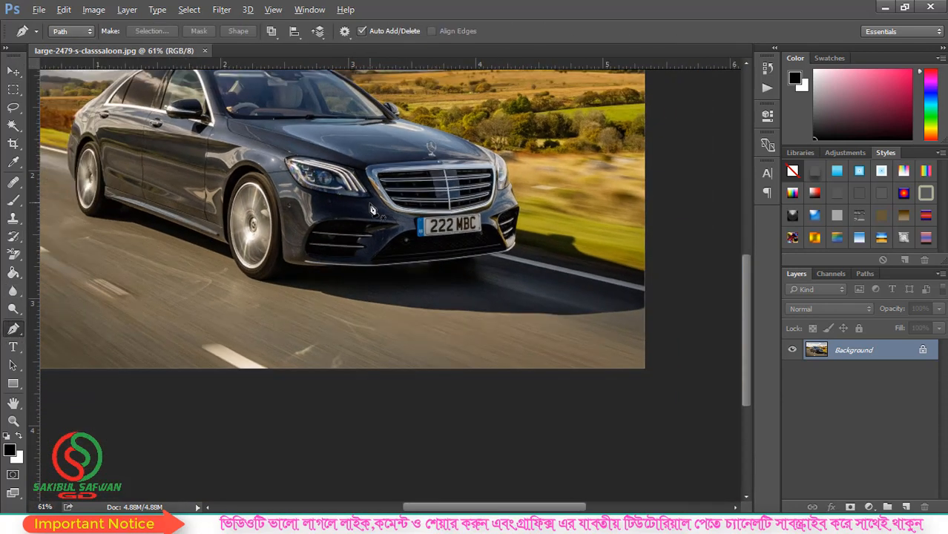
pyautogui.scroll(1, 261, 256)
pyautogui.scroll(1, 260, 256)
pyautogui.scroll(2, 238, 304)
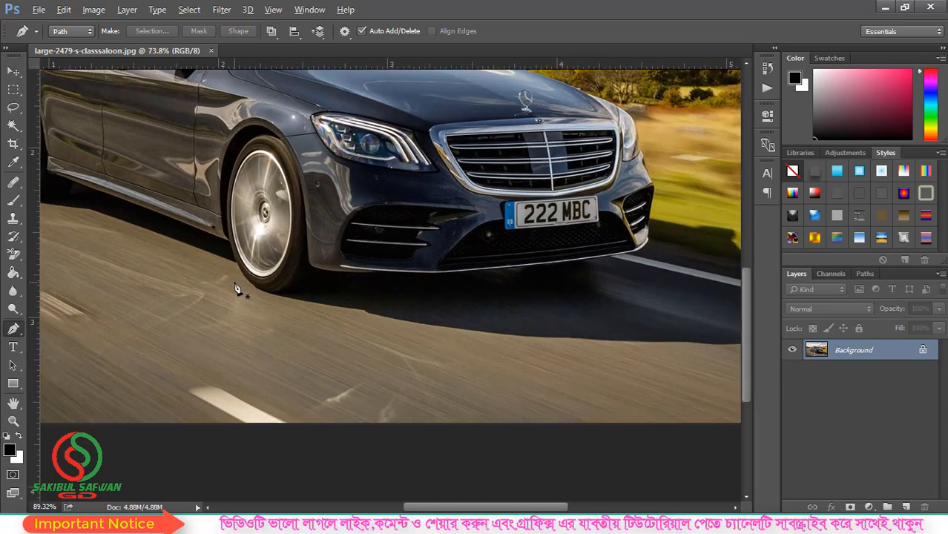
pyautogui.scroll(3, 223, 242)
pyautogui.scroll(4, 271, 236)
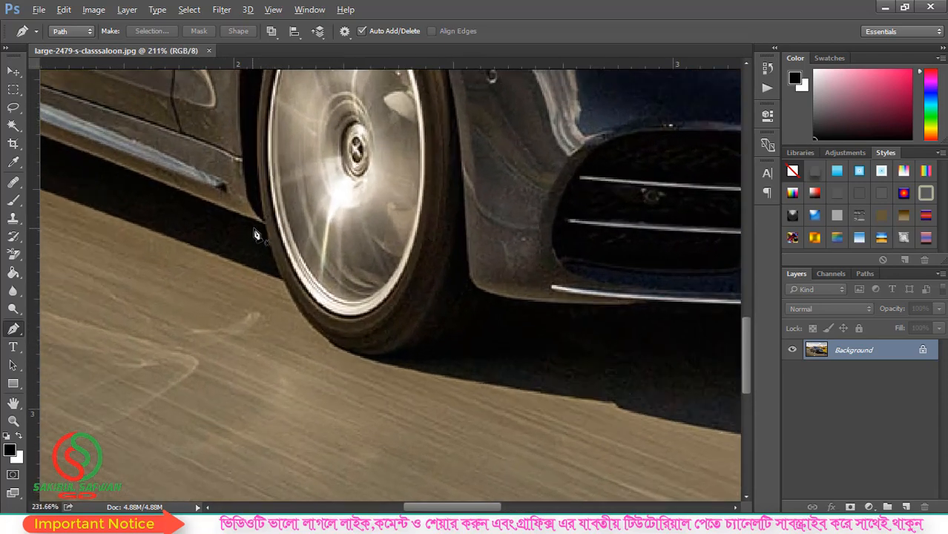
pyautogui.scroll(-1, 249, 234)
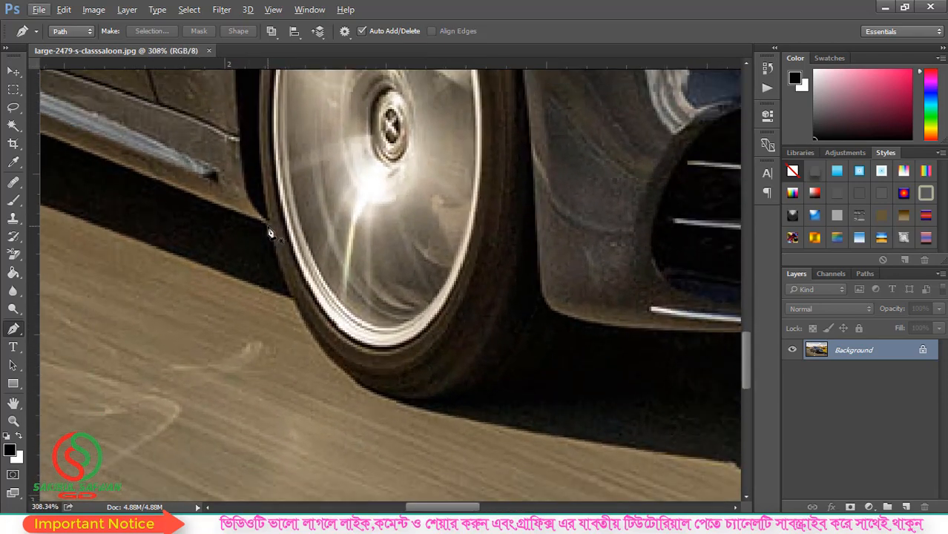
pyautogui.click(268, 225)
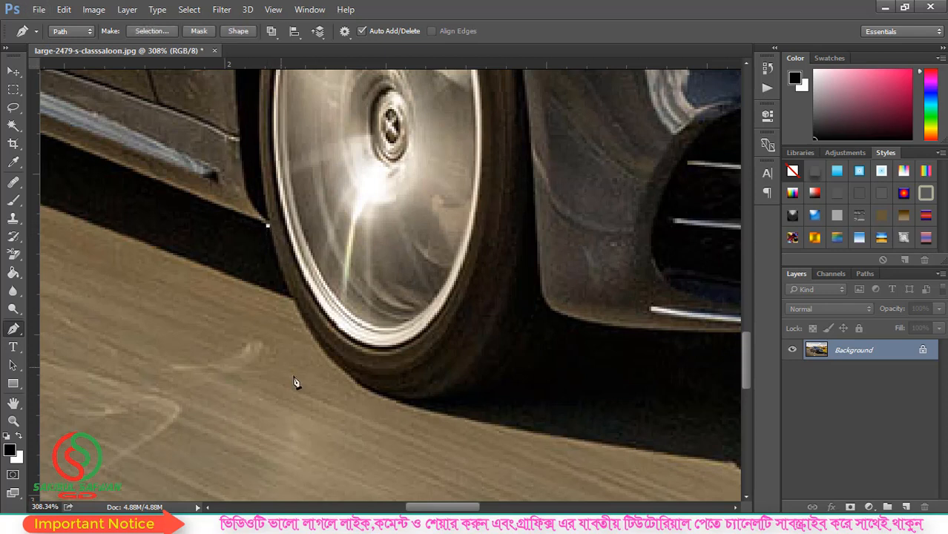
pyautogui.moveTo(460, 397); pyautogui.dragTo(611, 357)
pyautogui.keyDown('alt'); pyautogui.click(460, 397); pyautogui.keyUp('alt')
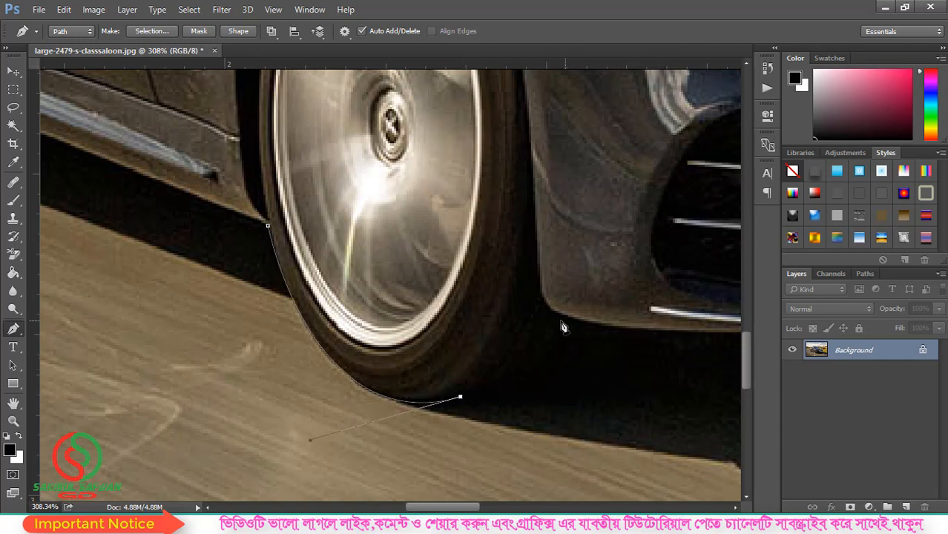
pyautogui.moveTo(552, 312); pyautogui.dragTo(576, 252)
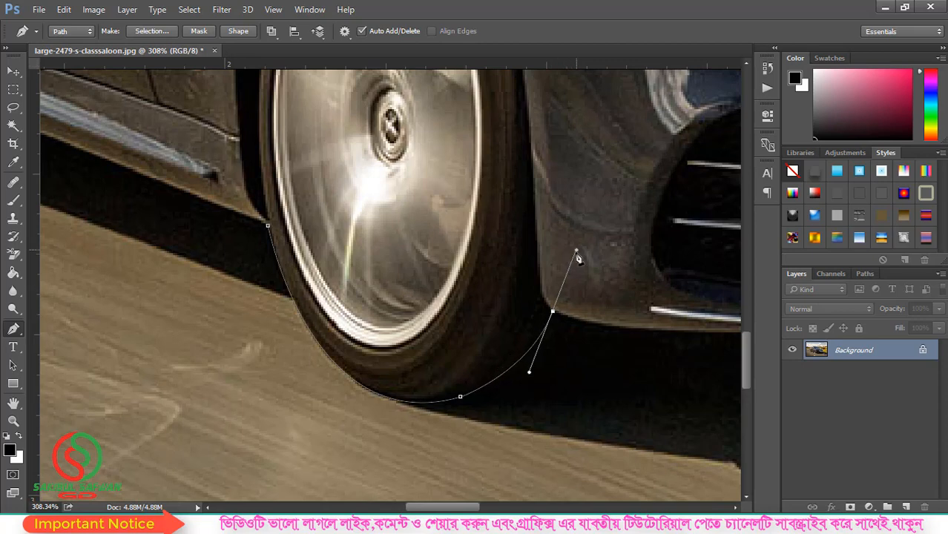
# - Continue the path along the front bumper's lower edge to below the number plate
pyautogui.moveTo(470, 254); pyautogui.dragTo(202, 233)
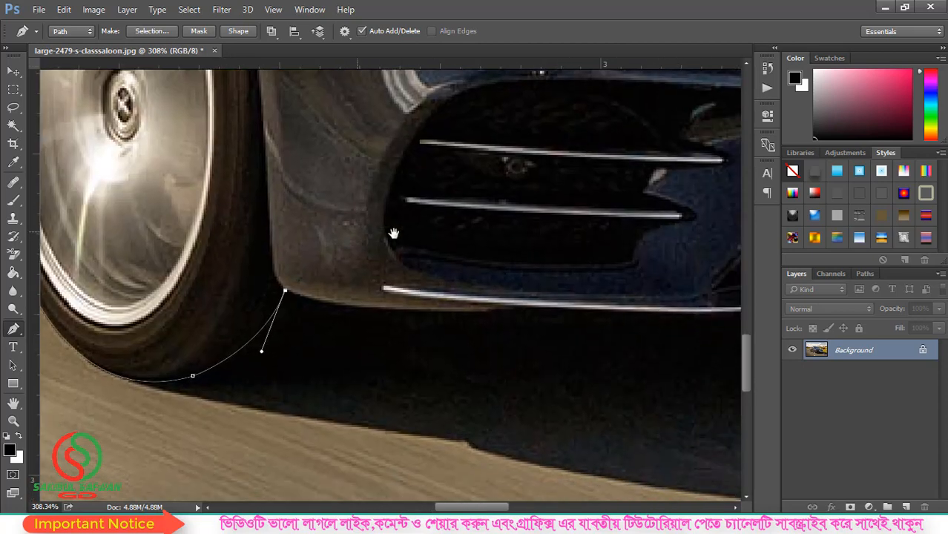
pyautogui.moveTo(504, 307); pyautogui.dragTo(588, 299)
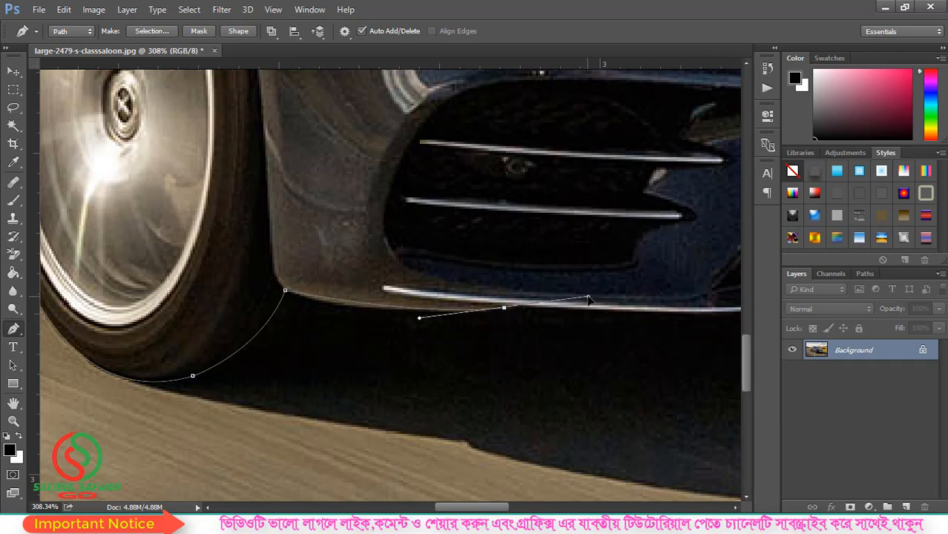
pyautogui.keyDown('alt'); pyautogui.click(506, 308); pyautogui.keyUp('alt')
pyautogui.moveTo(615, 266); pyautogui.dragTo(355, 237)
pyautogui.scroll(-1, 294, 282)
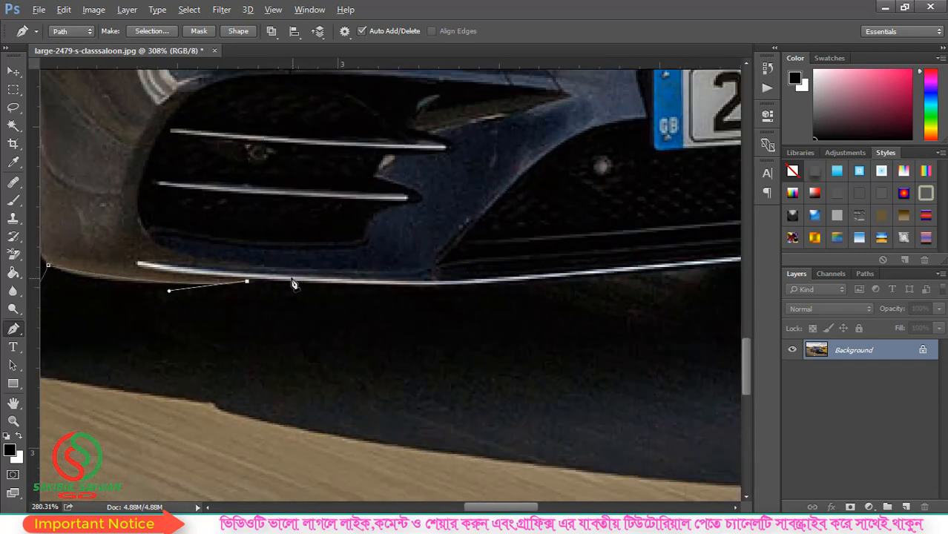
pyautogui.scroll(-2, 294, 284)
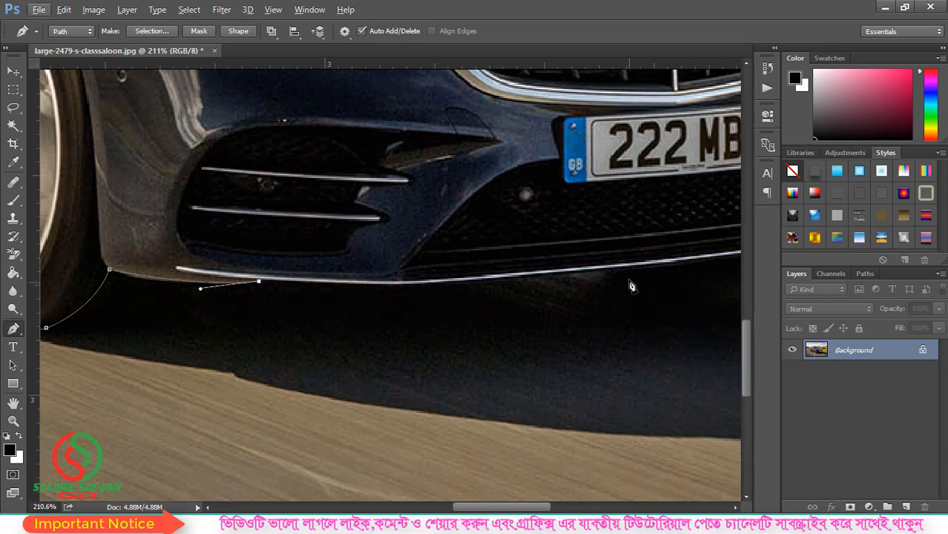
pyautogui.moveTo(630, 268); pyautogui.dragTo(437, 354)
pyautogui.keyDown('alt'); pyautogui.click(438, 268); pyautogui.keyUp('alt')
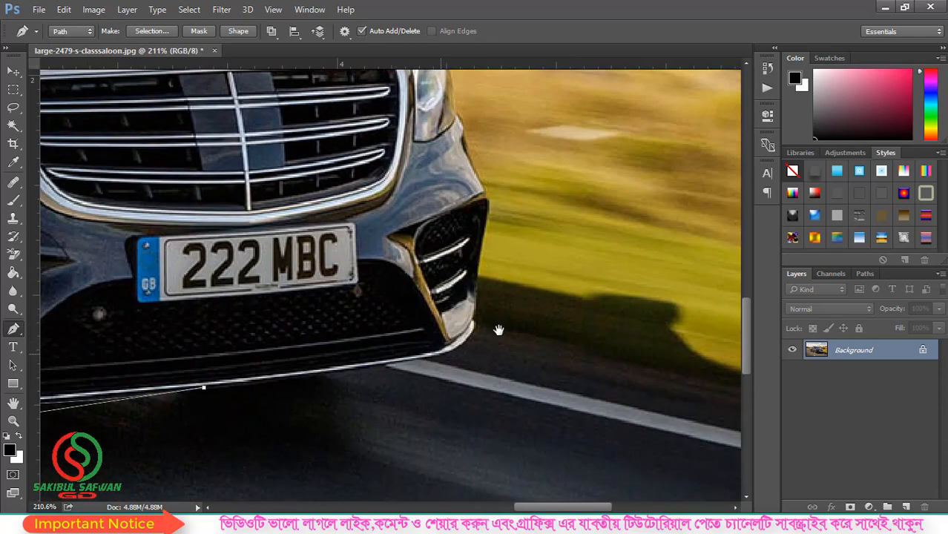
# - Trace the path around the bumper's far corner and up the car's outer edge beside the fog lamp grille
pyautogui.moveTo(474, 322); pyautogui.dragTo(461, 270)
pyautogui.keyDown('alt'); pyautogui.click(474, 322); pyautogui.keyUp('alt')
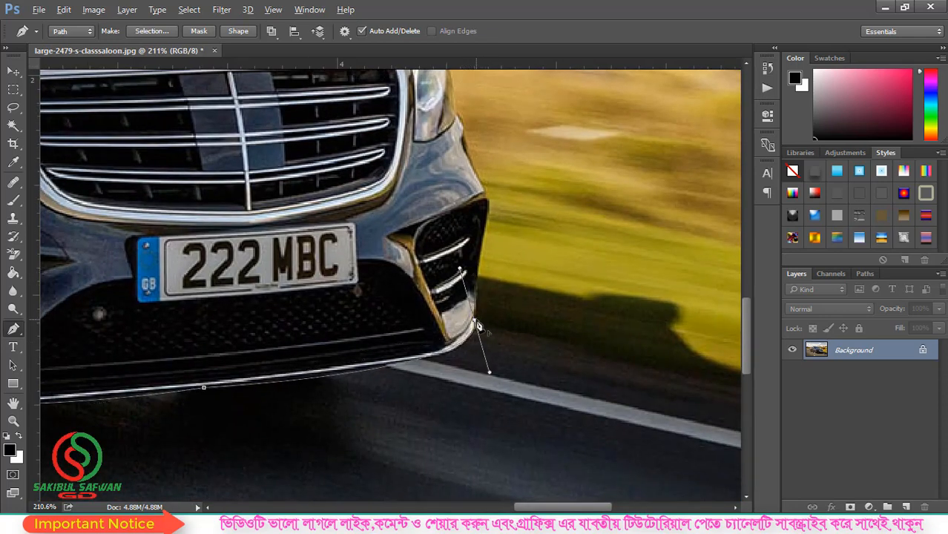
pyautogui.scroll(2, 469, 178)
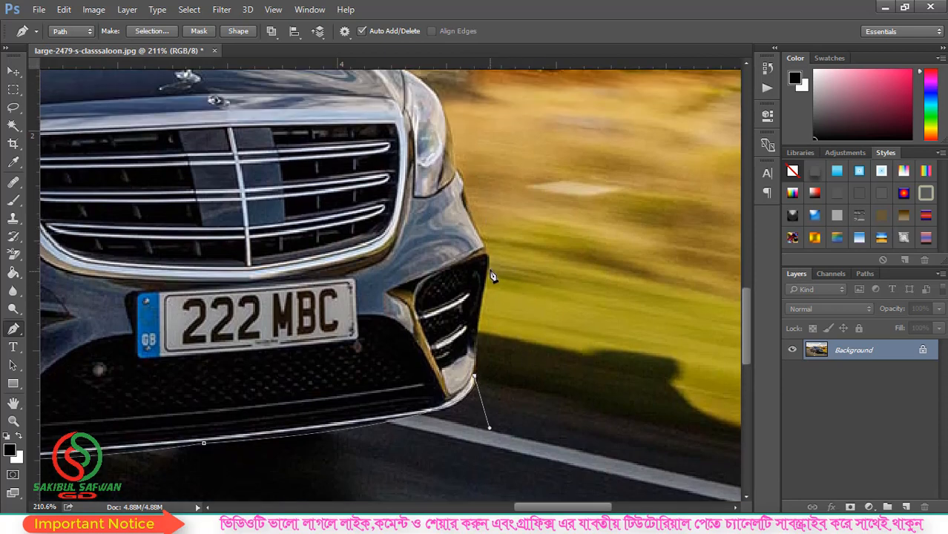
pyautogui.moveTo(487, 257); pyautogui.dragTo(490, 223)
# - Close the path around the road area, passing outside the image's right and bottom edges and back to the starting anchor
pyautogui.scroll(-10, 484, 194)
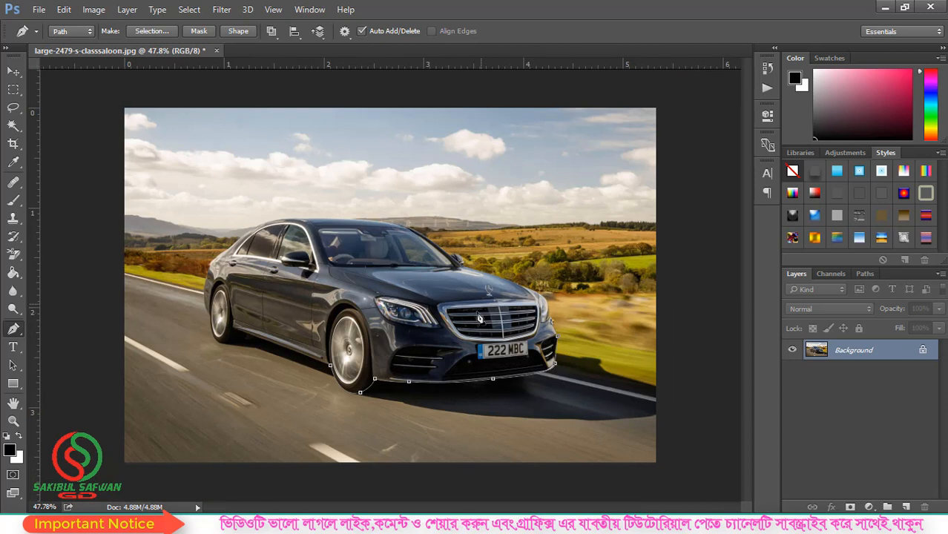
pyautogui.click(665, 271)
pyautogui.moveTo(693, 386); pyautogui.dragTo(693, 392)
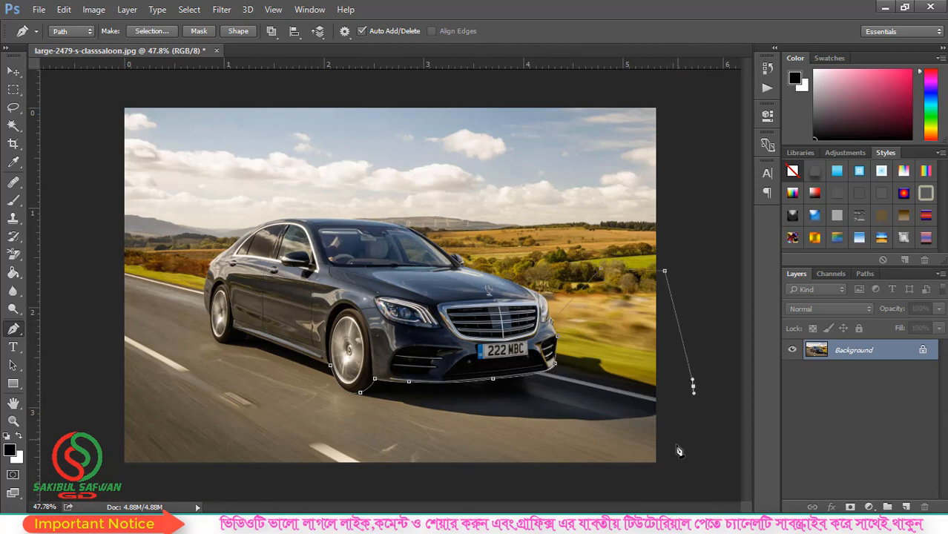
pyautogui.click(566, 477)
pyautogui.moveTo(364, 472); pyautogui.dragTo(292, 472)
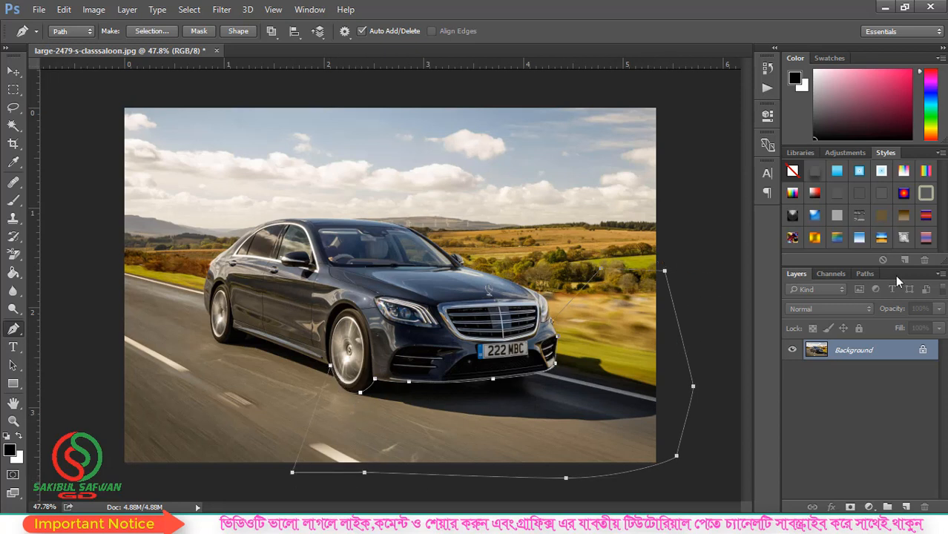
# - Save the work path as Path 1 and return to the layer list
pyautogui.click(865, 275)
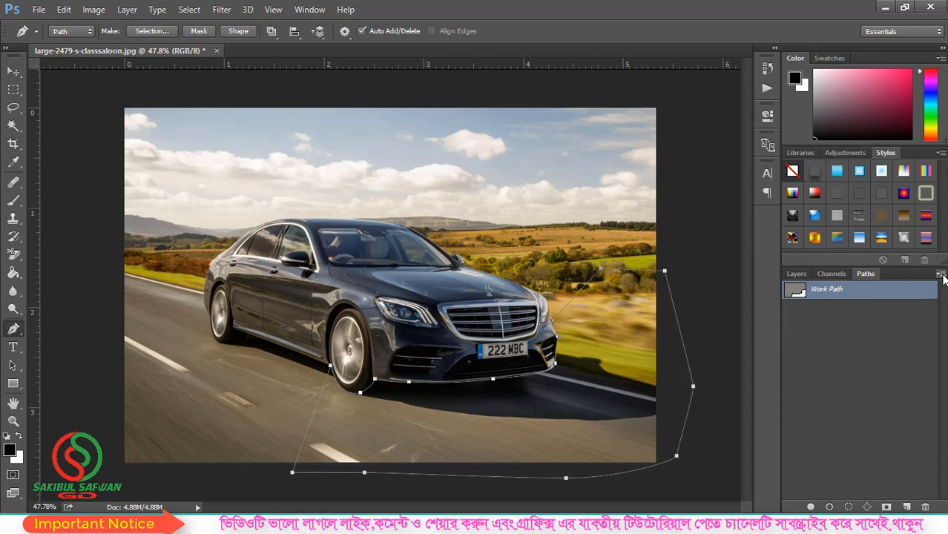
pyautogui.click(940, 276)
pyautogui.click(867, 282)
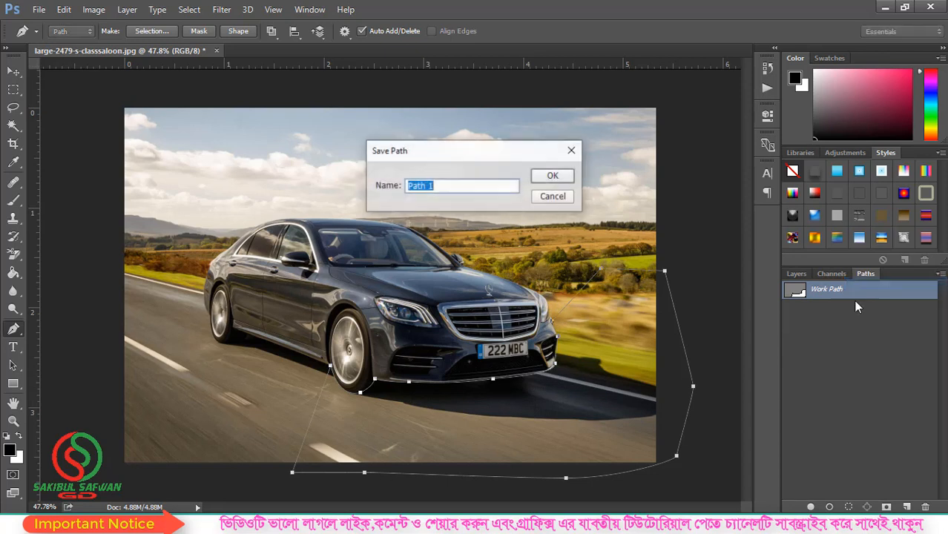
pyautogui.click(551, 176)
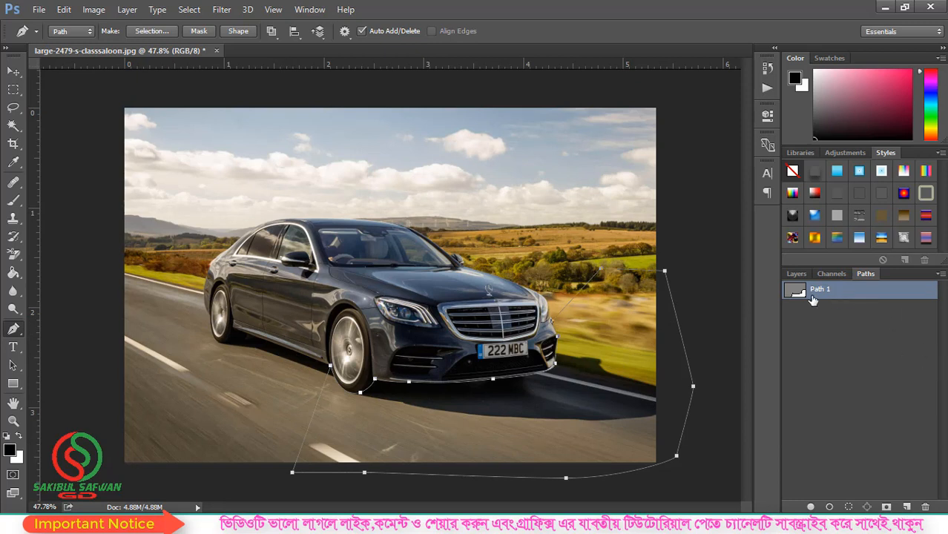
pyautogui.click(799, 275)
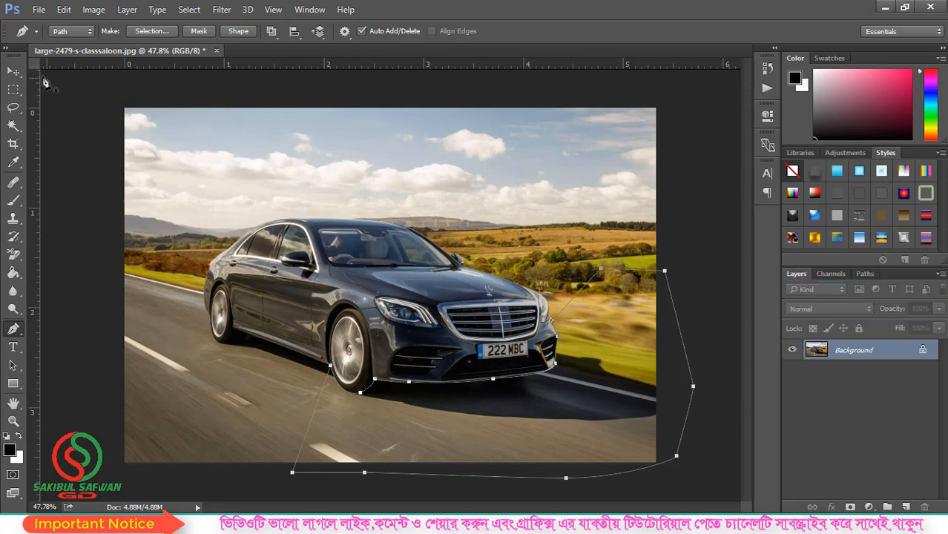
pyautogui.click(37, 9)
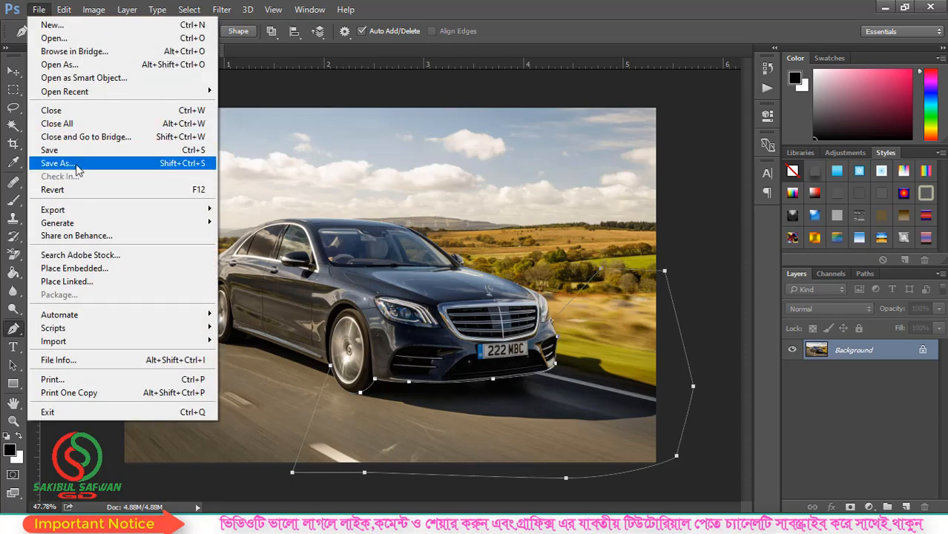
pyautogui.click(77, 163)
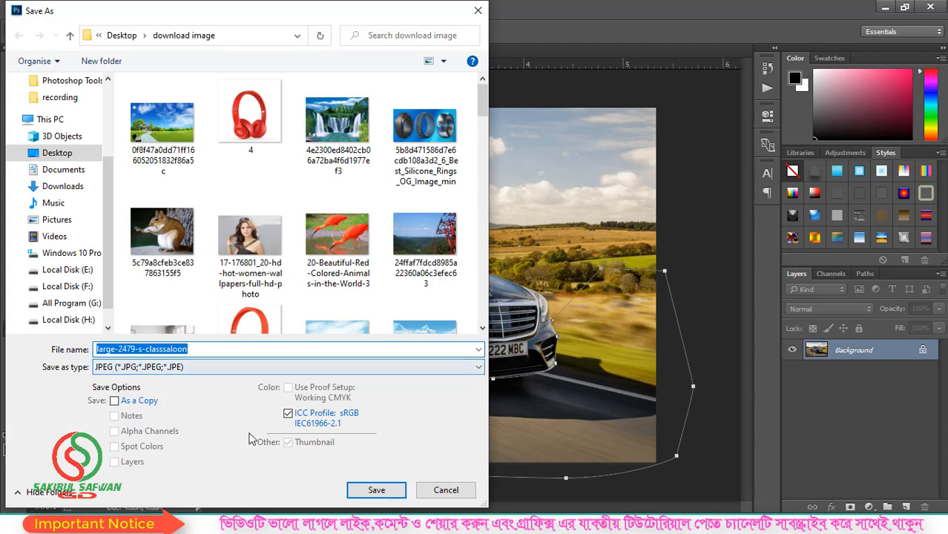
pyautogui.click(454, 494)
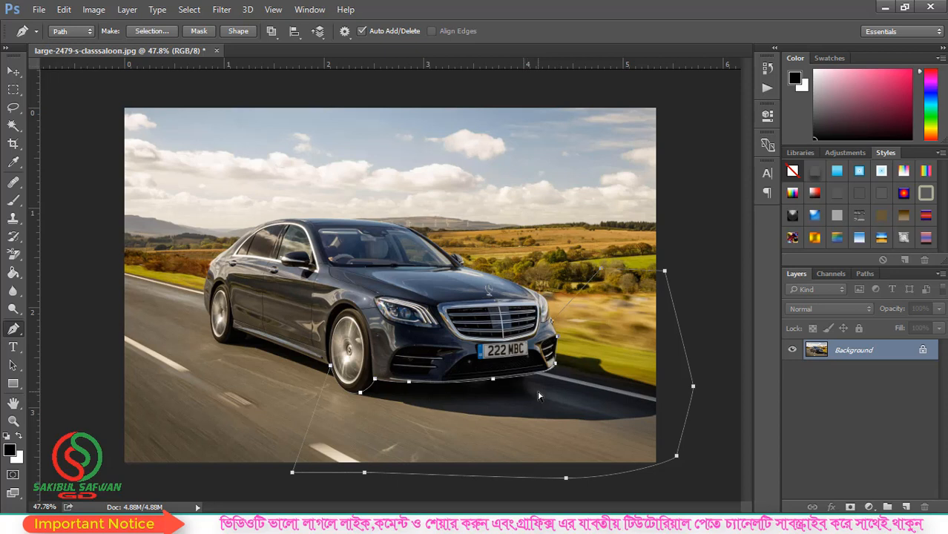
# - Convert the path into a selection and duplicate the Background layer
pyautogui.hotkey('ctrl', 'Return')
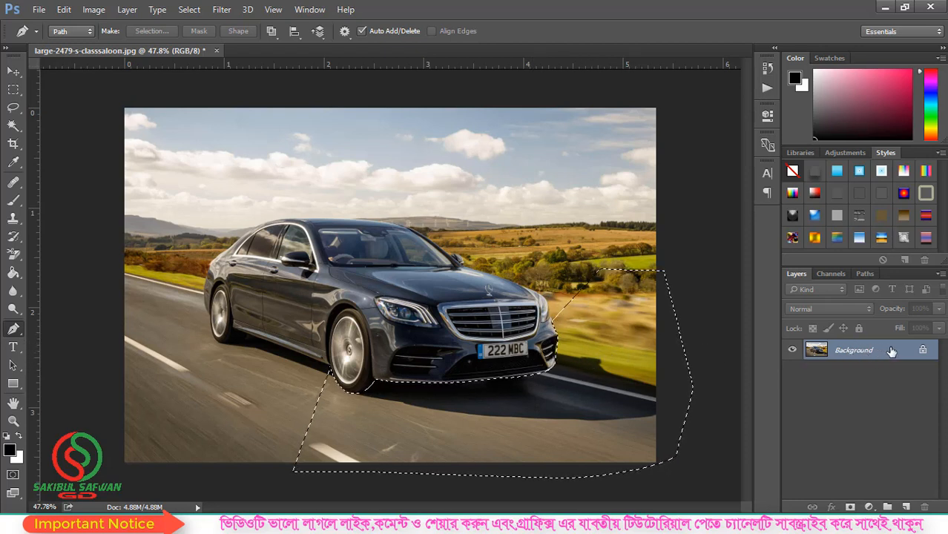
pyautogui.moveTo(893, 355); pyautogui.dragTo(907, 506)
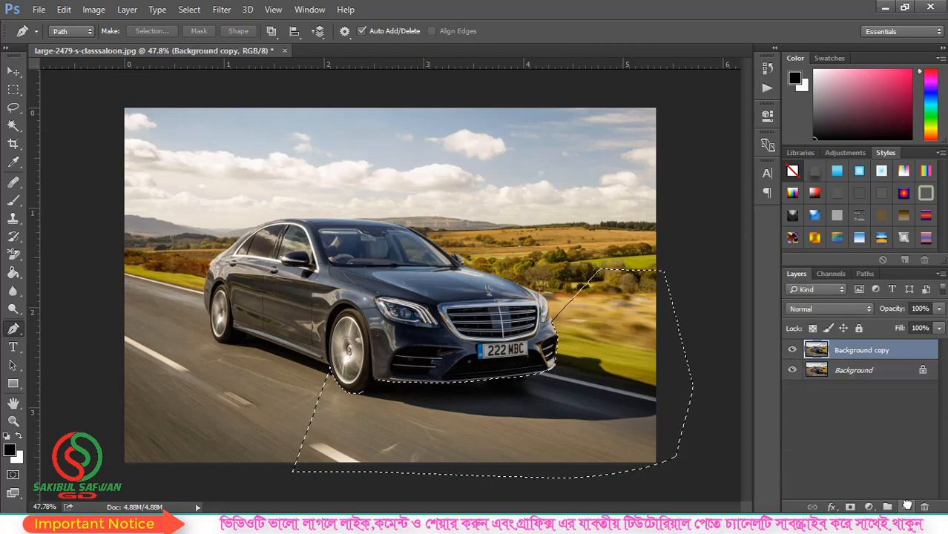
# - Try a light green Solid Color fill layer masked by the selection directly above the Background layer, and undo it
pyautogui.click(868, 371)
pyautogui.click(869, 507)
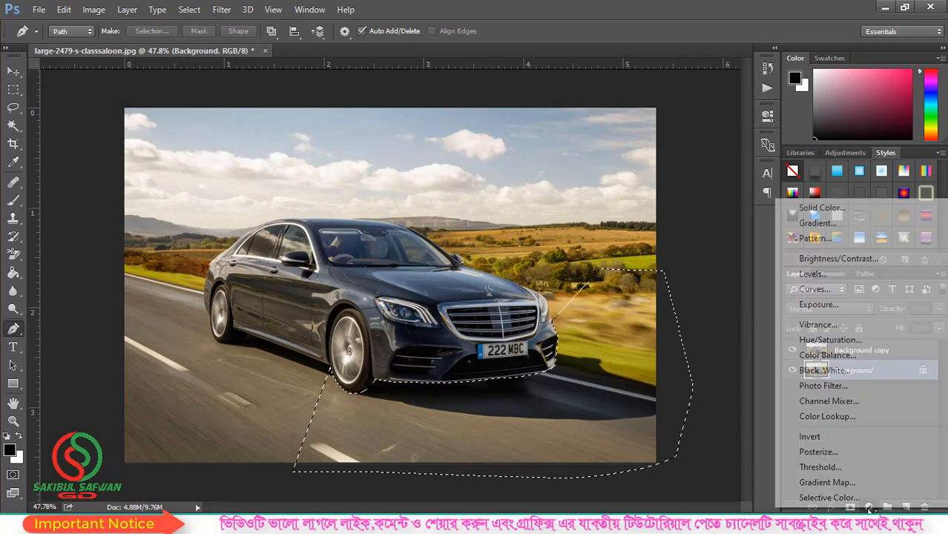
pyautogui.click(857, 213)
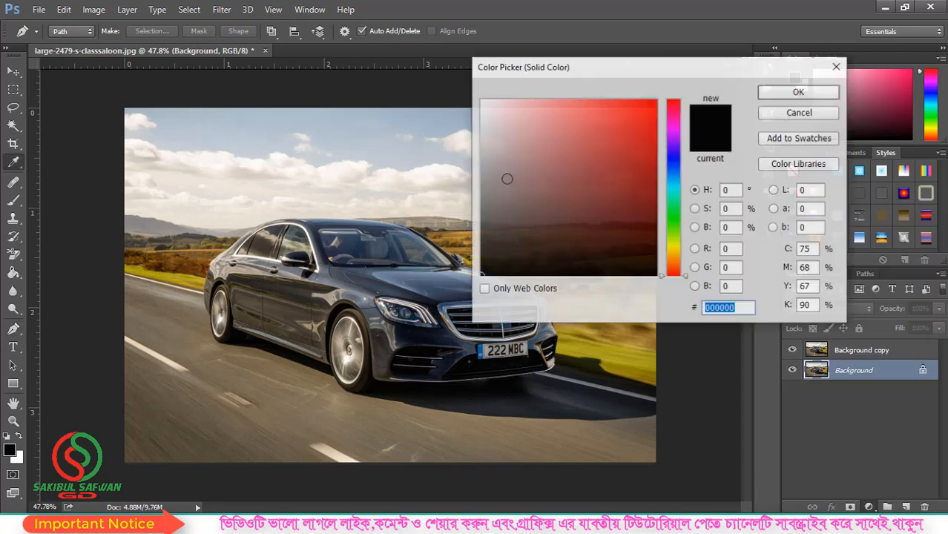
pyautogui.moveTo(506, 176)
pyautogui.mouseDown()
pyautogui.moveTo(568, 84)
pyautogui.moveTo(605, 109)
pyautogui.moveTo(582, 84)
pyautogui.mouseUp()
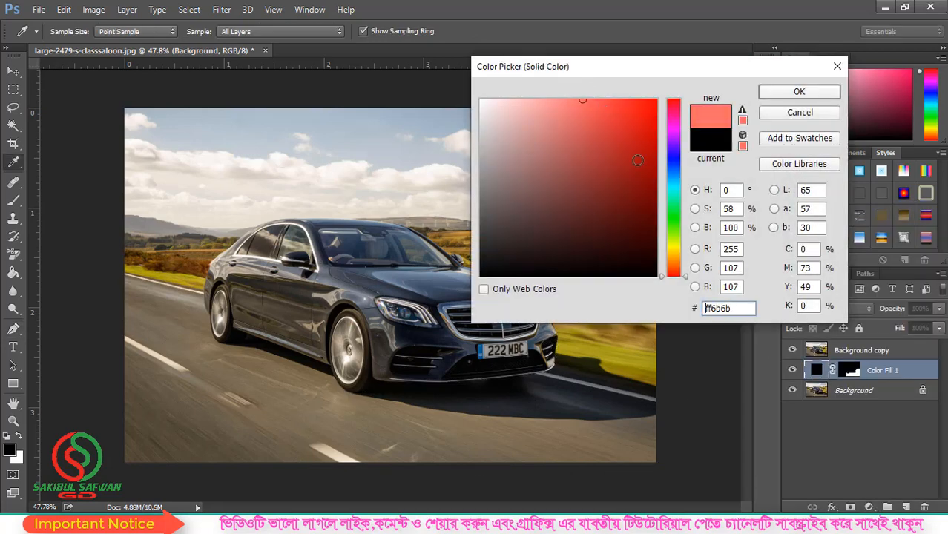
pyautogui.moveTo(667, 171); pyautogui.dragTo(673, 221)
pyautogui.click(798, 98)
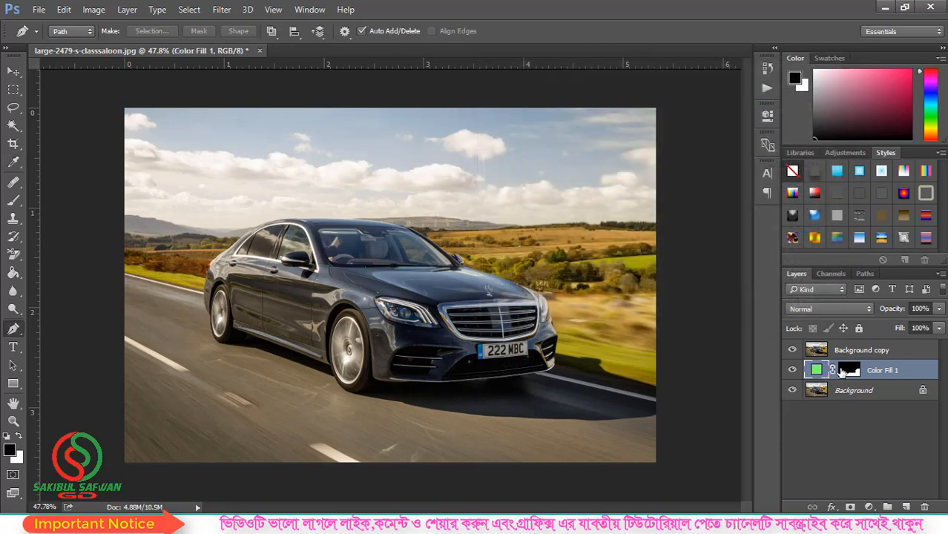
pyautogui.click(846, 353)
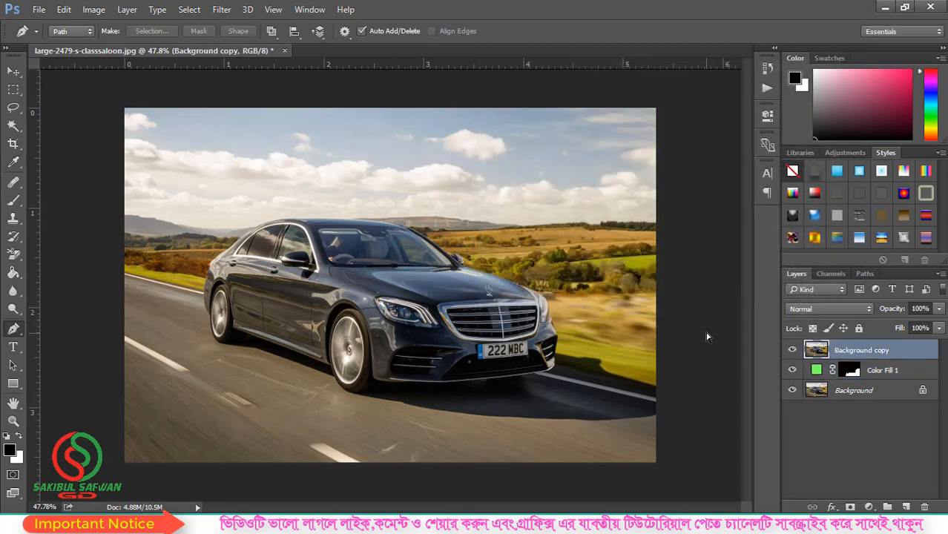
pyautogui.hotkey('ctrl', 'z')
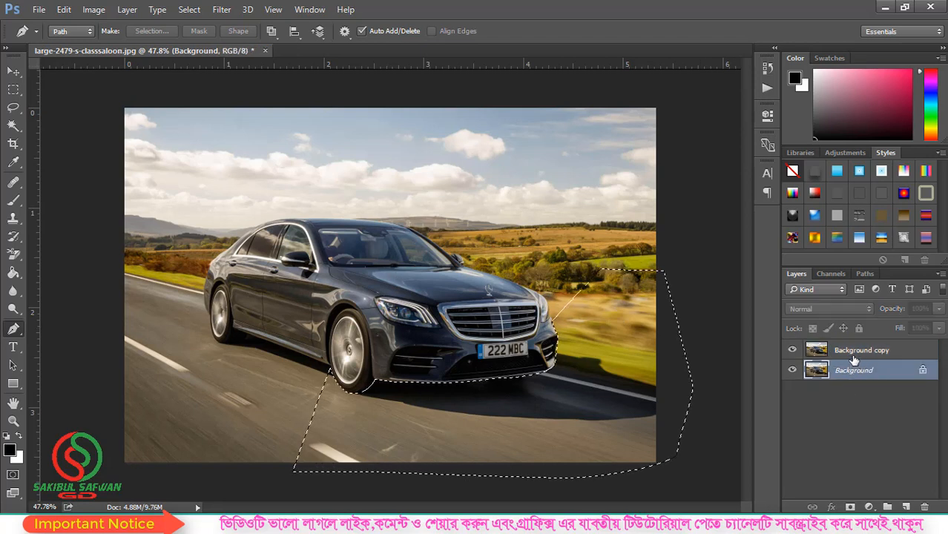
# - Make the Background copy layer active and hide the original Background layer
pyautogui.click(841, 349)
pyautogui.click(792, 370)
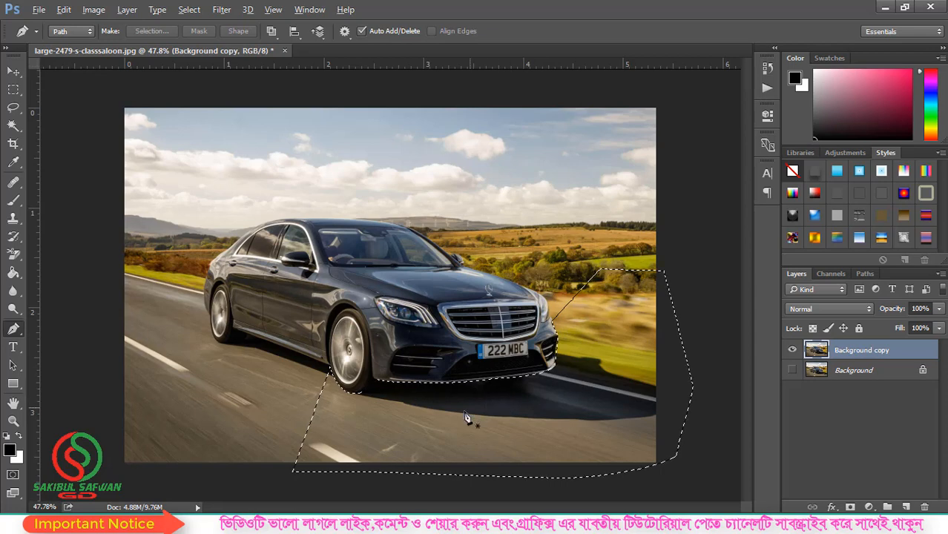
pyautogui.scroll(2, 465, 412)
pyautogui.scroll(-2, 465, 413)
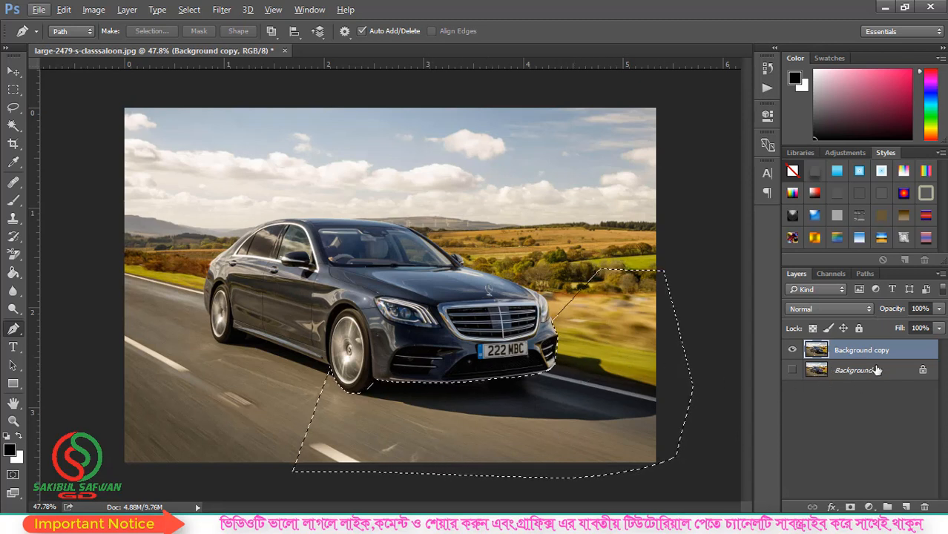
# - Show the original Background layer and add a light blue (71e6ff) Solid Color fill layer above it, masked by the selection
pyautogui.click(853, 369)
pyautogui.click(792, 369)
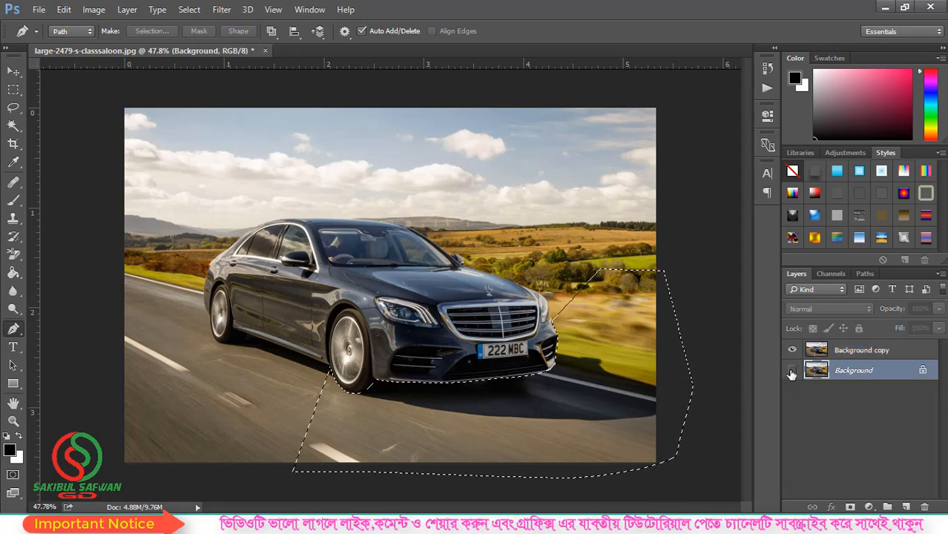
pyautogui.click(869, 506)
pyautogui.click(860, 200)
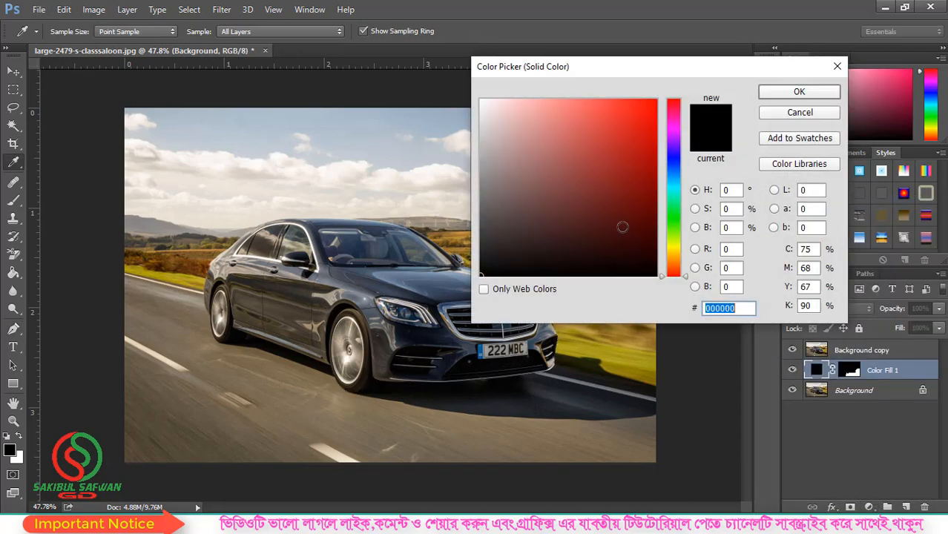
pyautogui.write('71e6ff')
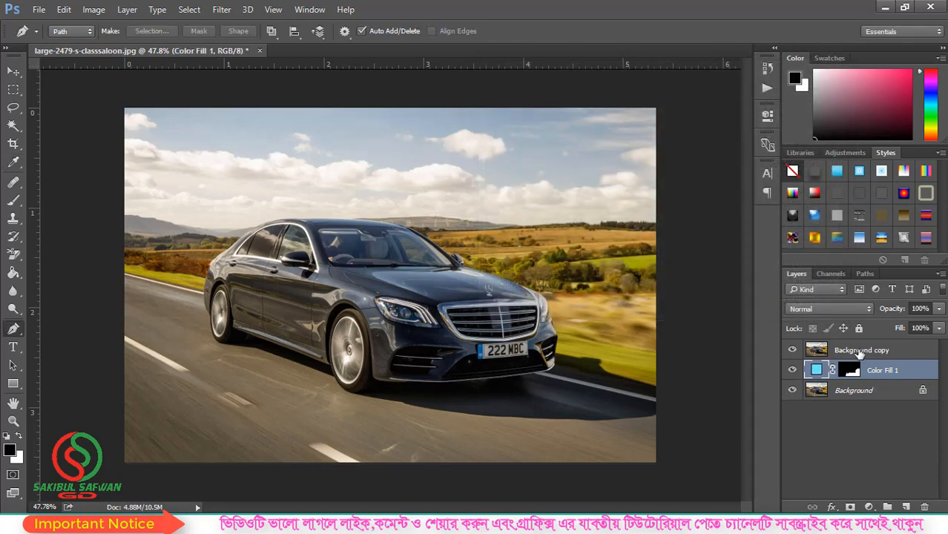
# - Load Path 1 as a selection, delete that area from the Background copy layer, and deselect
pyautogui.click(859, 352)
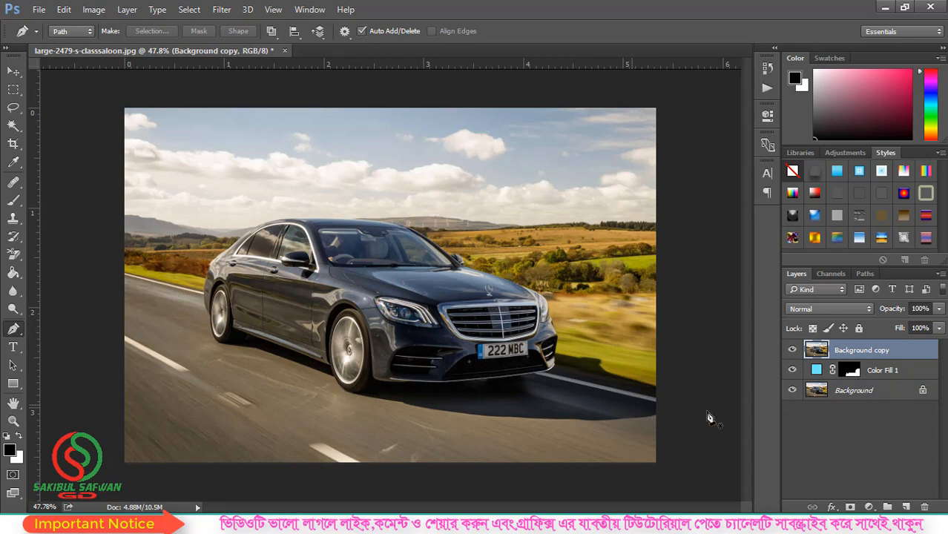
pyautogui.click(864, 273)
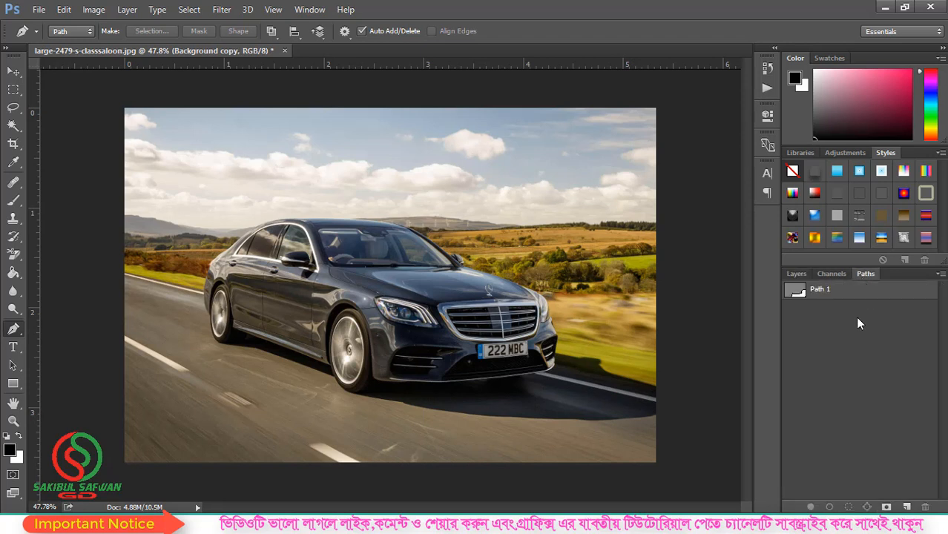
pyautogui.keyDown('ctrl'); pyautogui.click(795, 291); pyautogui.keyUp('ctrl')
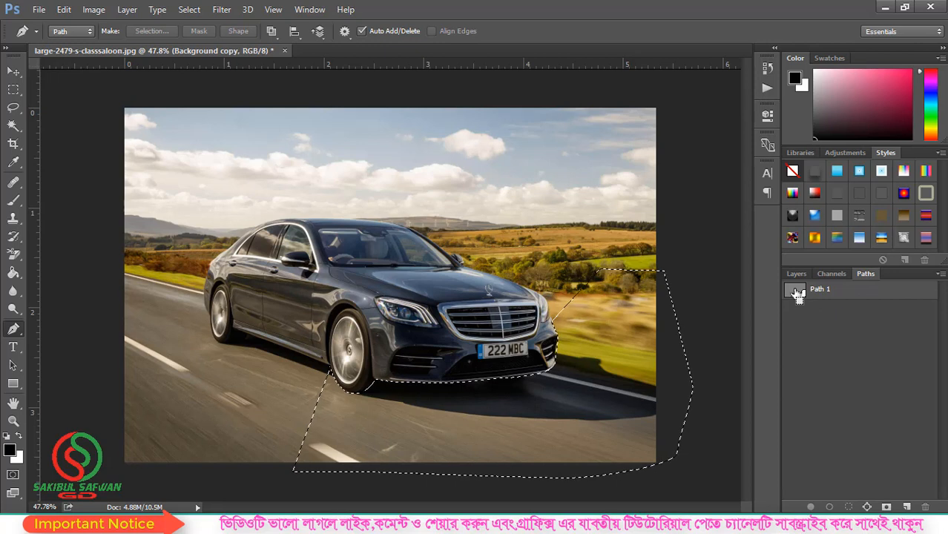
pyautogui.click(796, 274)
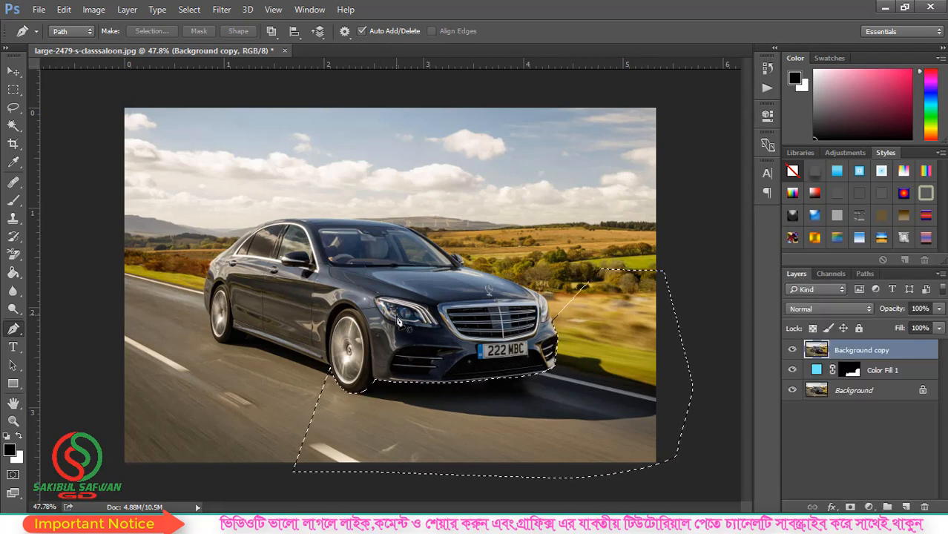
pyautogui.press('Delete')
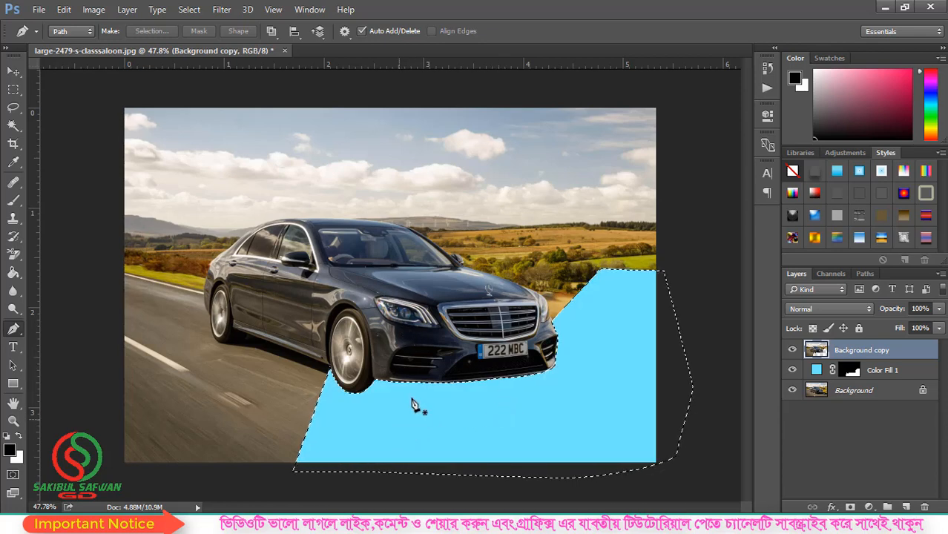
pyautogui.hotkey('ctrl', 'd')
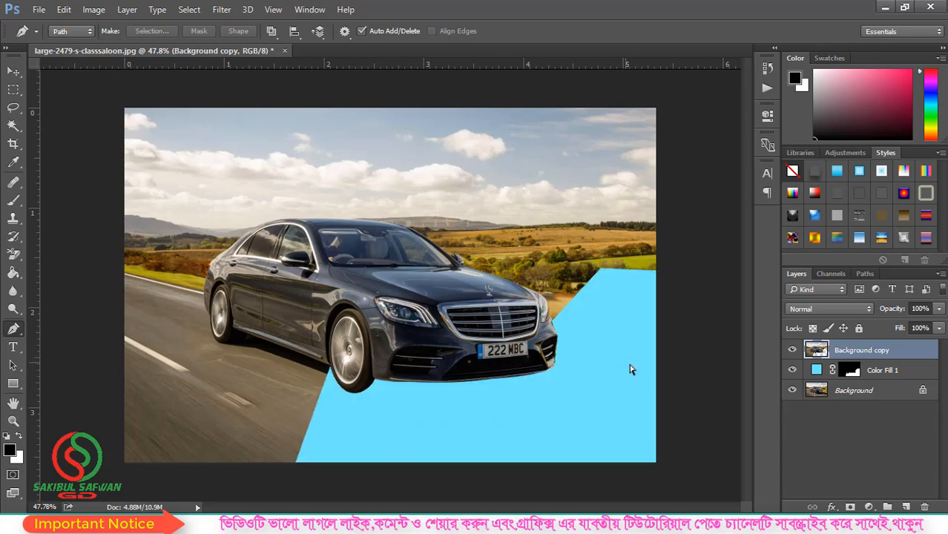
pyautogui.scroll(4, 519, 402)
pyautogui.scroll(-4, 472, 379)
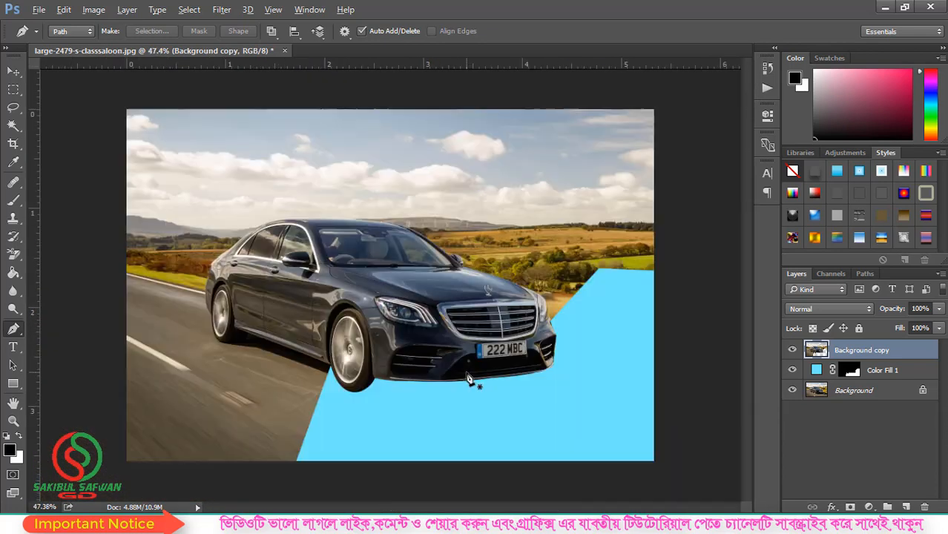
pyautogui.press('alt')
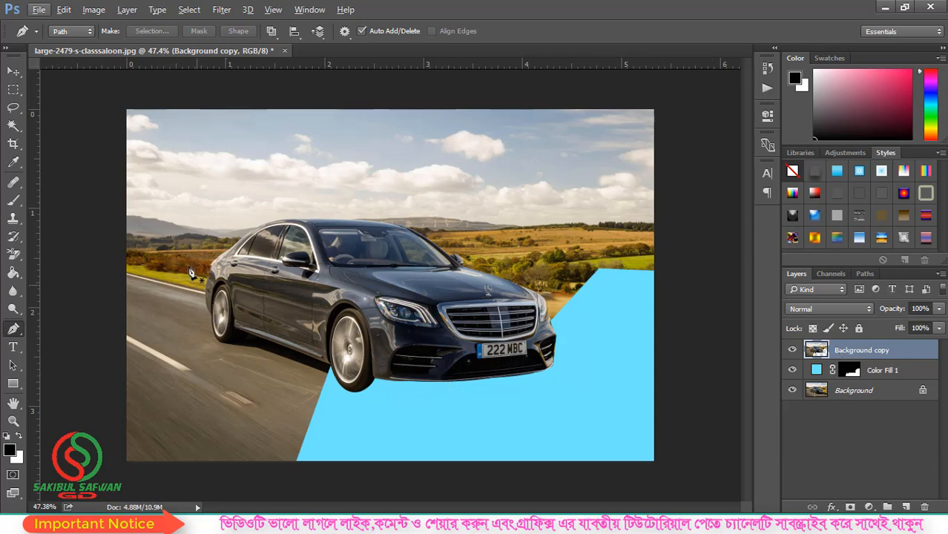
pyautogui.scroll(-1, 567, 343)
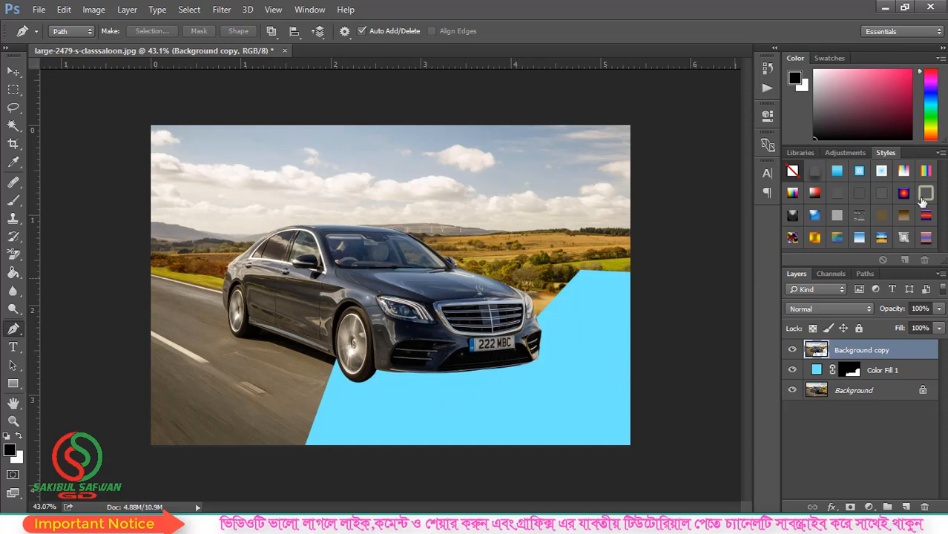
# - Close the car image without saving and open the gold necklace chain image from the download image folder in Photoshop
pyautogui.click(284, 50)
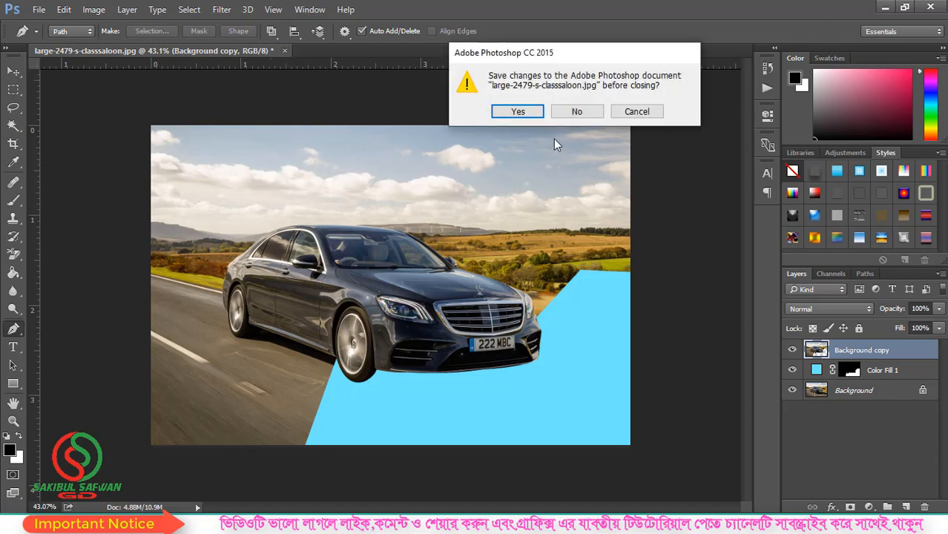
pyautogui.click(578, 111)
pyautogui.hotkey('alt', 'Tab')
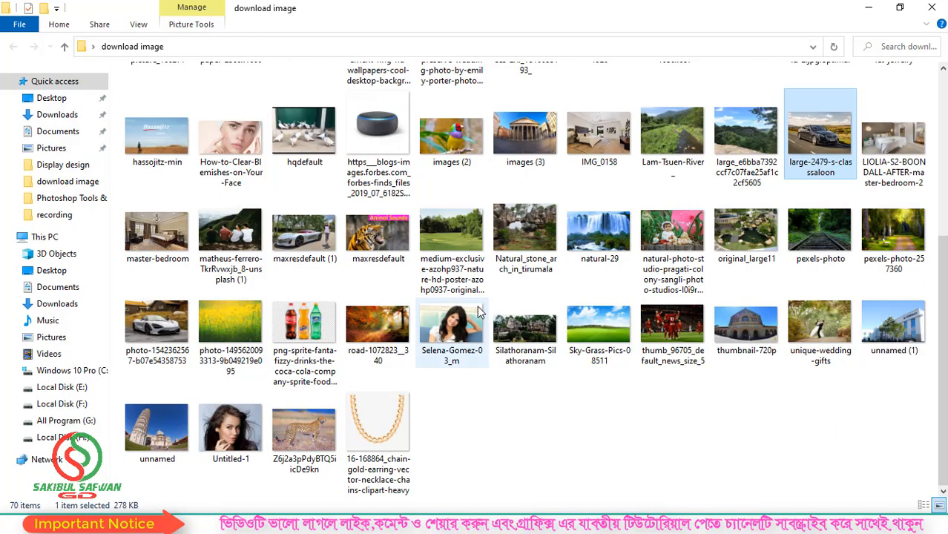
pyautogui.moveTo(405, 422); pyautogui.dragTo(456, 274)
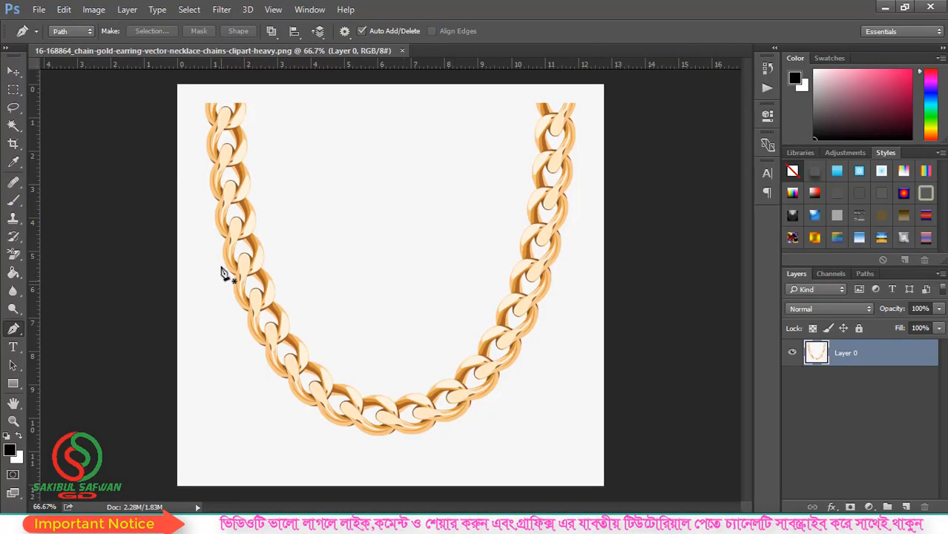
# - Duplicate Layer 0 of the gold chain image
pyautogui.scroll(8, 223, 104)
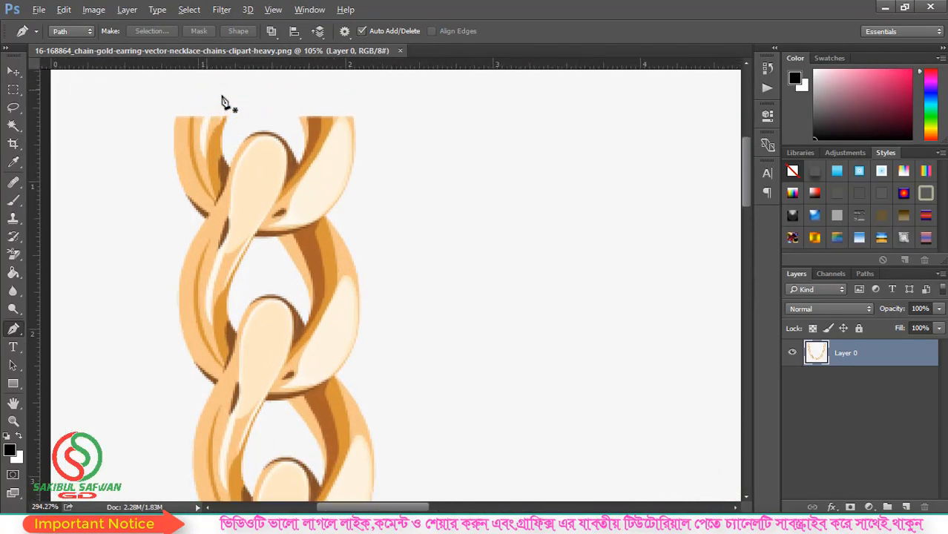
pyautogui.scroll(-8, 222, 105)
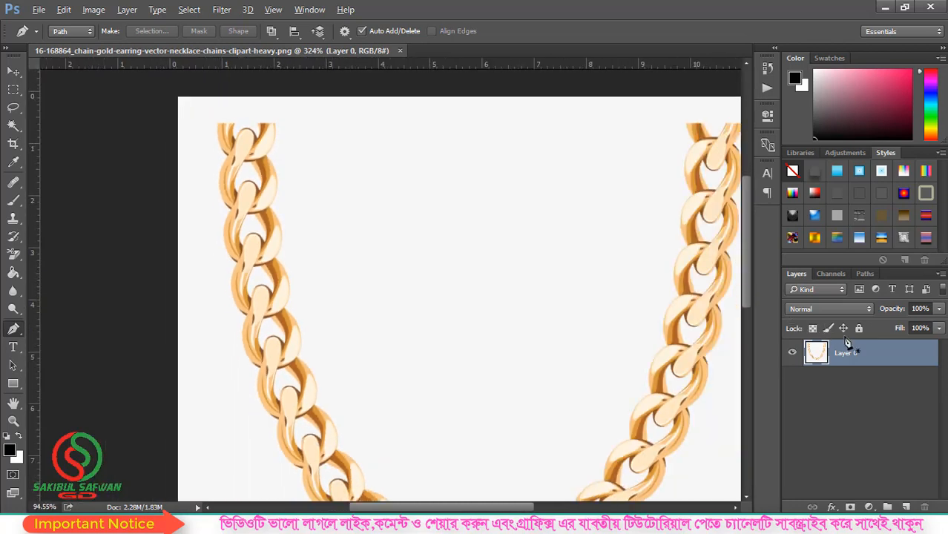
pyautogui.moveTo(883, 355); pyautogui.dragTo(906, 506)
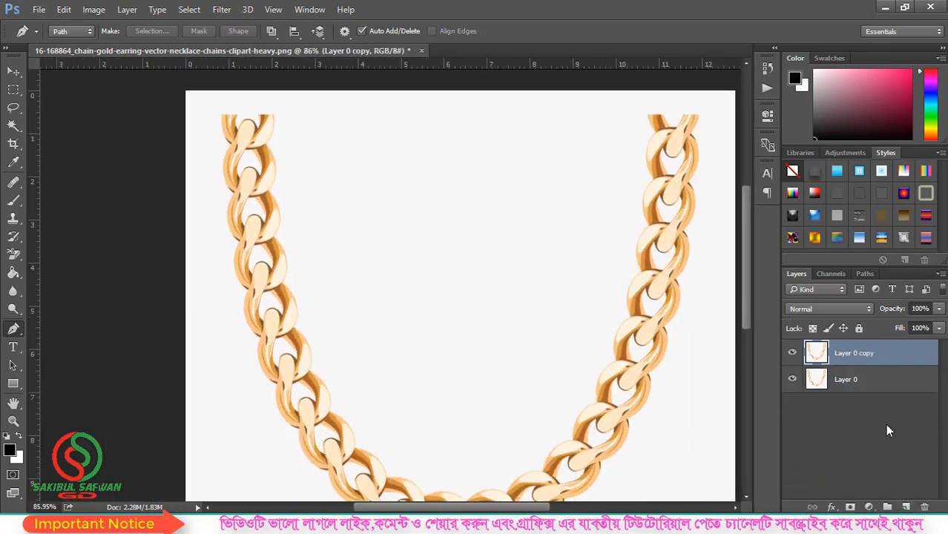
# - Add a light cyan (76f7ff) Solid Color fill layer directly above the original Layer 0
pyautogui.click(890, 381)
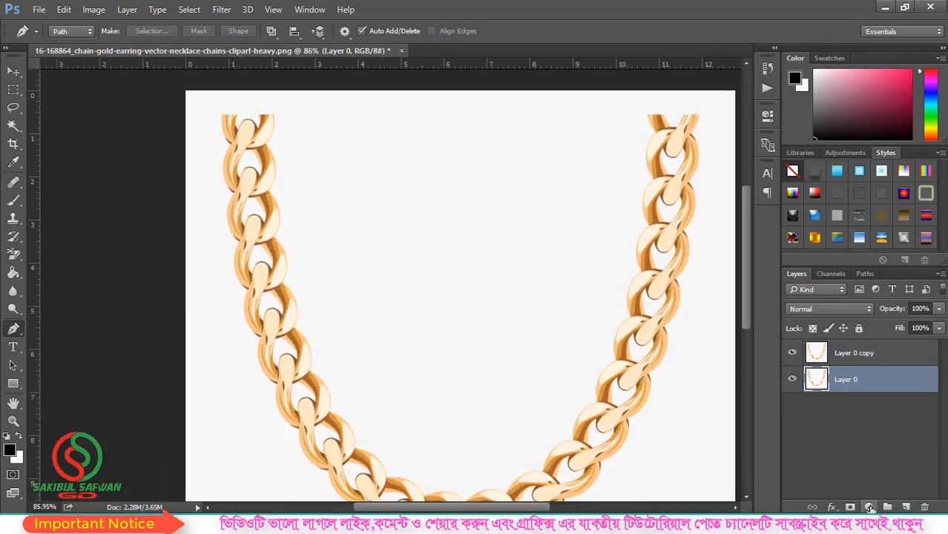
pyautogui.click(869, 507)
pyautogui.click(822, 204)
pyautogui.click(577, 99)
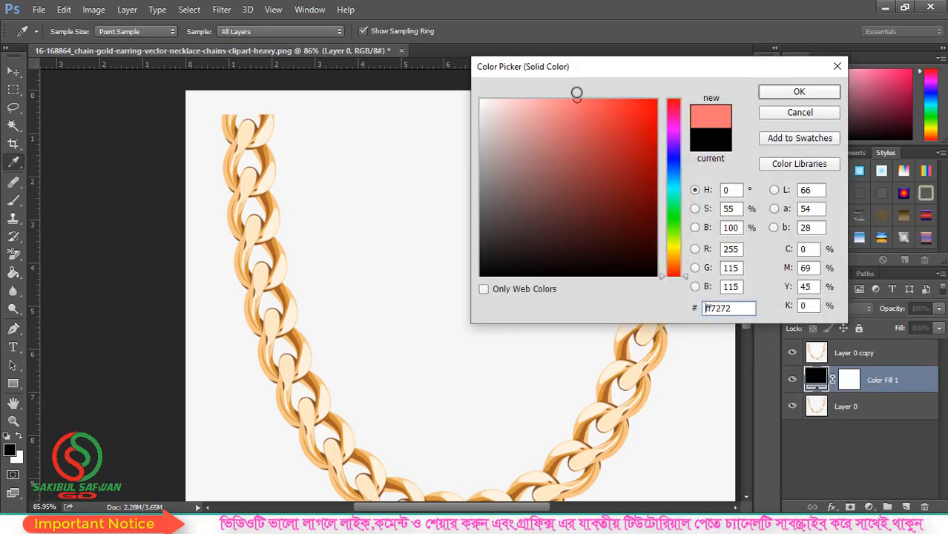
pyautogui.click(672, 186)
pyautogui.click(798, 92)
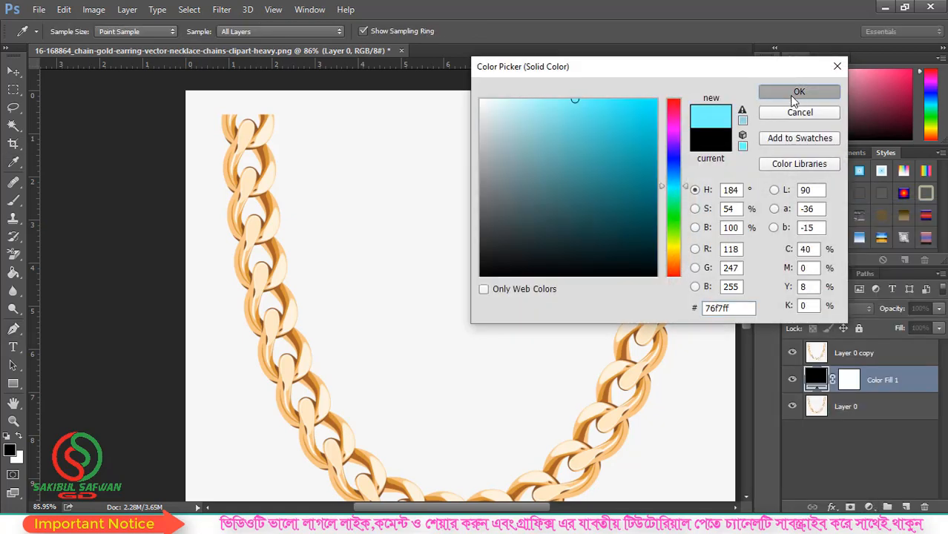
# - On Layer 0 copy, start a Pen path at the chain's upper-left end and trace the outer edge of the first two links
pyautogui.click(850, 355)
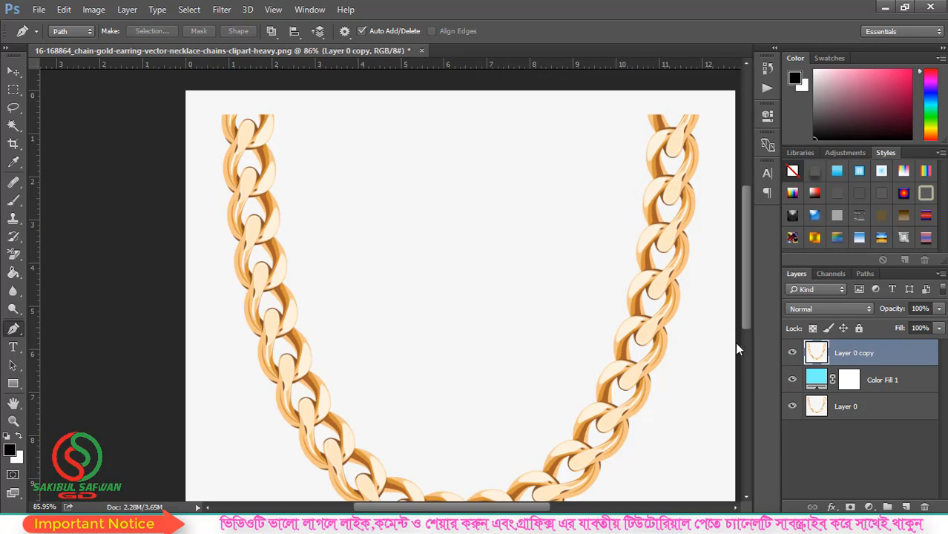
pyautogui.scroll(-5, 273, 257)
pyautogui.scroll(5, 239, 139)
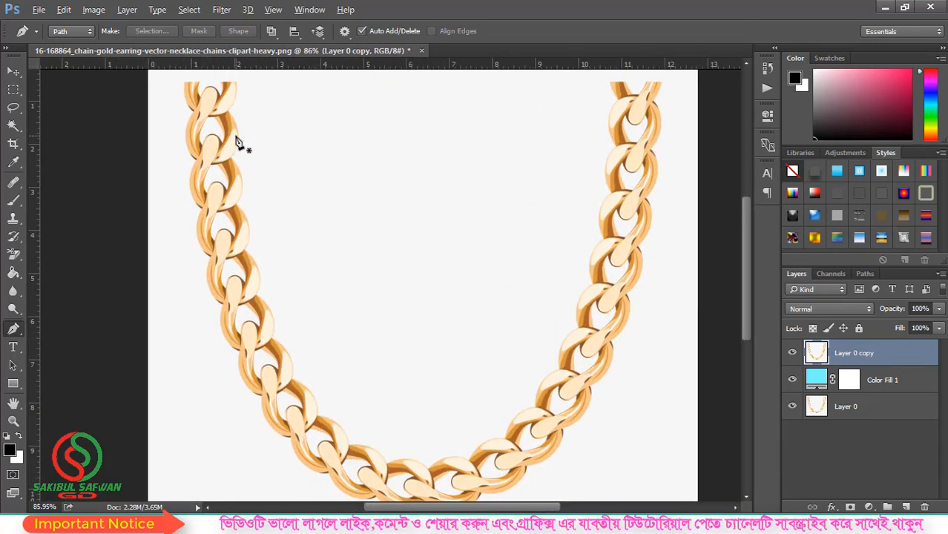
pyautogui.scroll(-2, 239, 141)
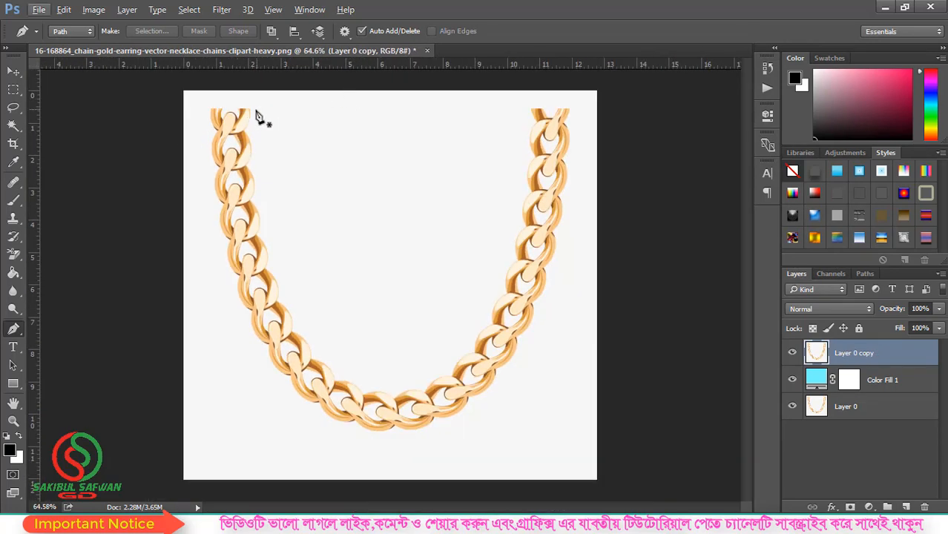
pyautogui.scroll(1, 209, 127)
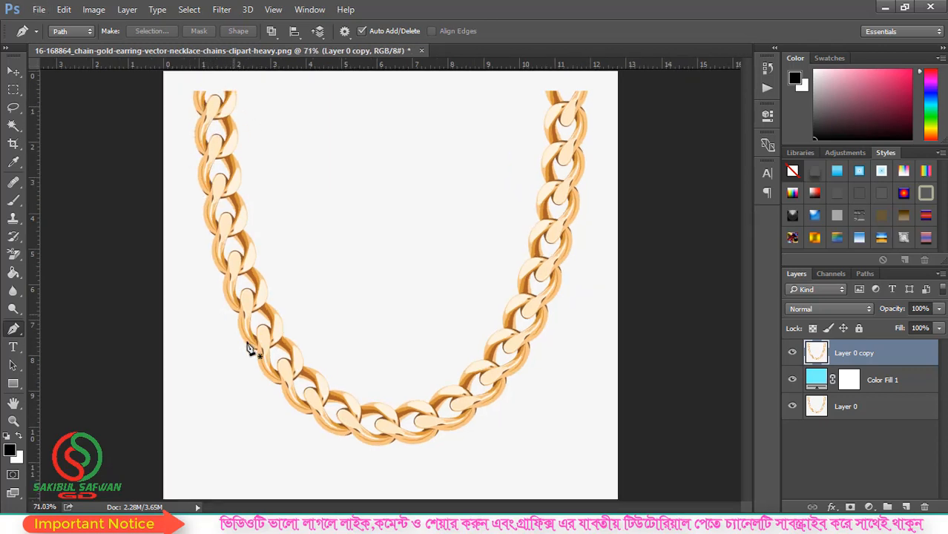
pyautogui.scroll(10, 194, 70)
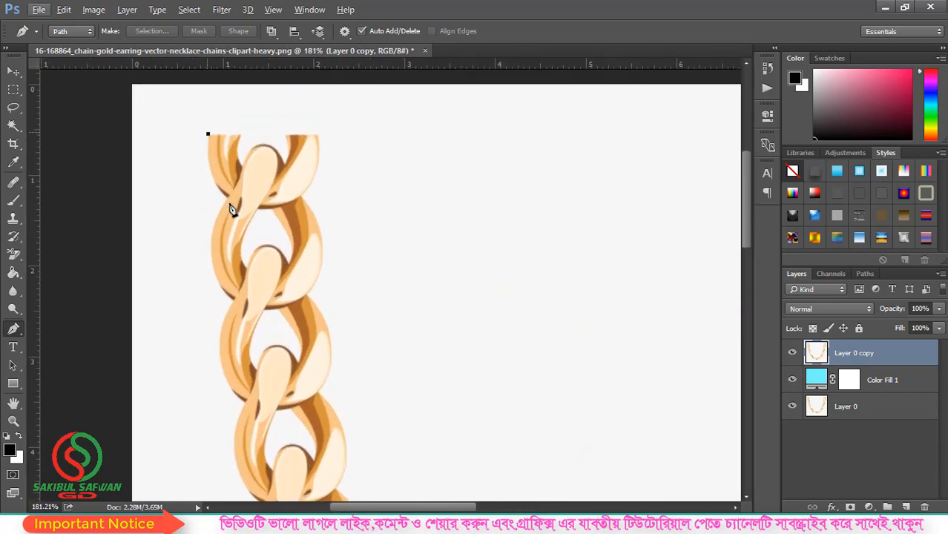
pyautogui.scroll(3, 233, 209)
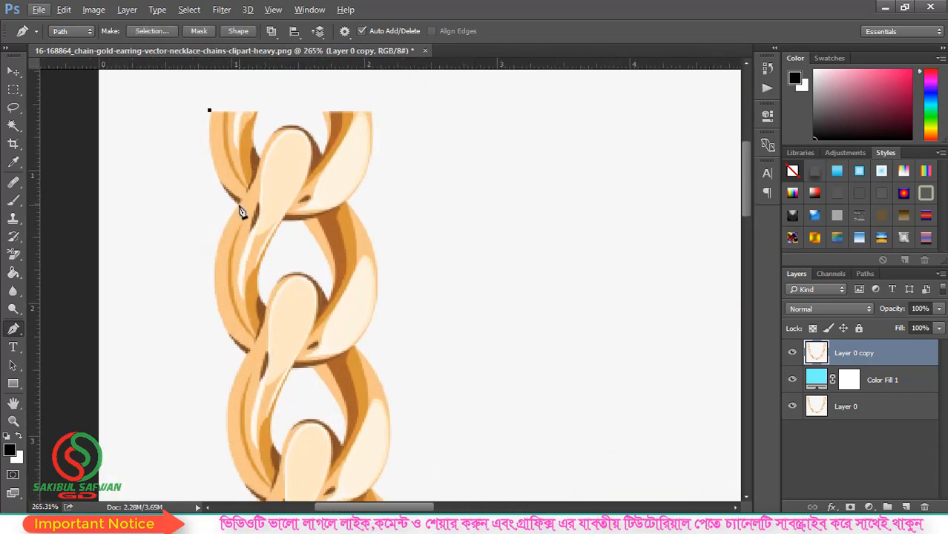
pyautogui.moveTo(239, 204); pyautogui.dragTo(274, 227)
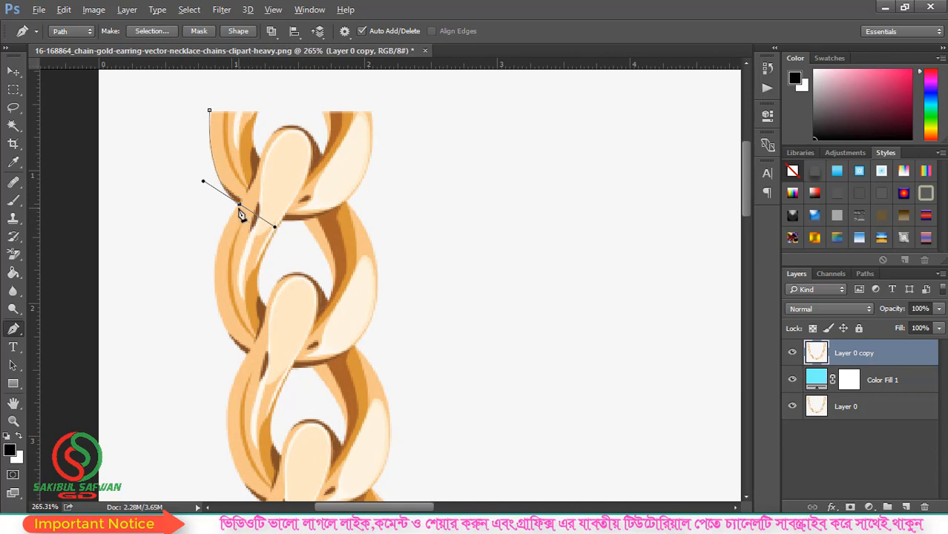
pyautogui.moveTo(248, 354); pyautogui.dragTo(318, 422)
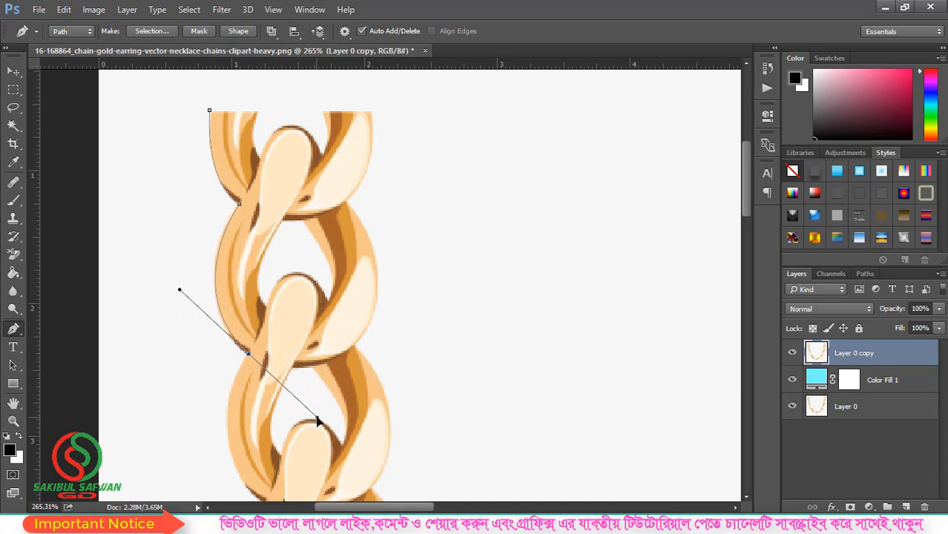
# - Continue the Pen path down the chain's left outer edge around the next two links
pyautogui.moveTo(293, 391); pyautogui.dragTo(393, 219)
pyautogui.moveTo(346, 348); pyautogui.dragTo(421, 410)
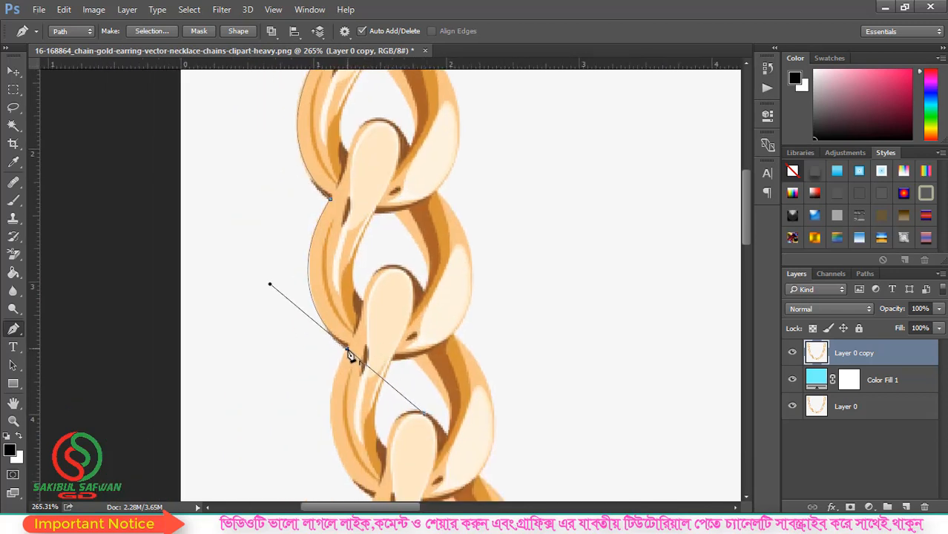
pyautogui.scroll(-5, 443, 237)
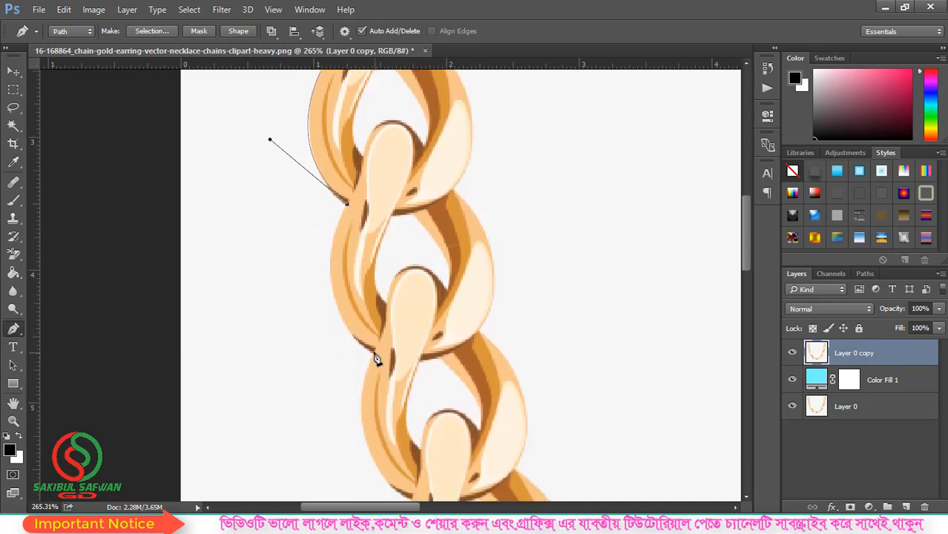
pyautogui.moveTo(373, 351); pyautogui.dragTo(446, 398)
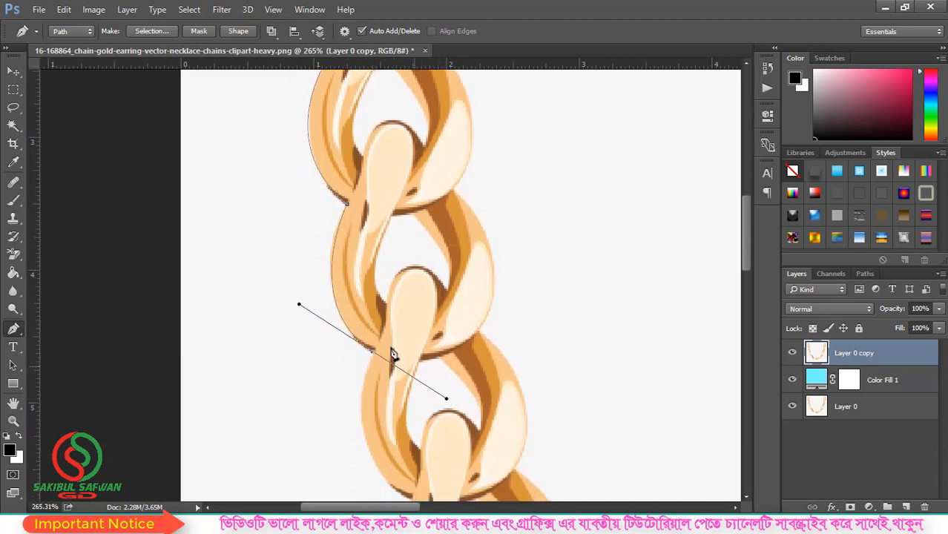
pyautogui.scroll(-4, 345, 347)
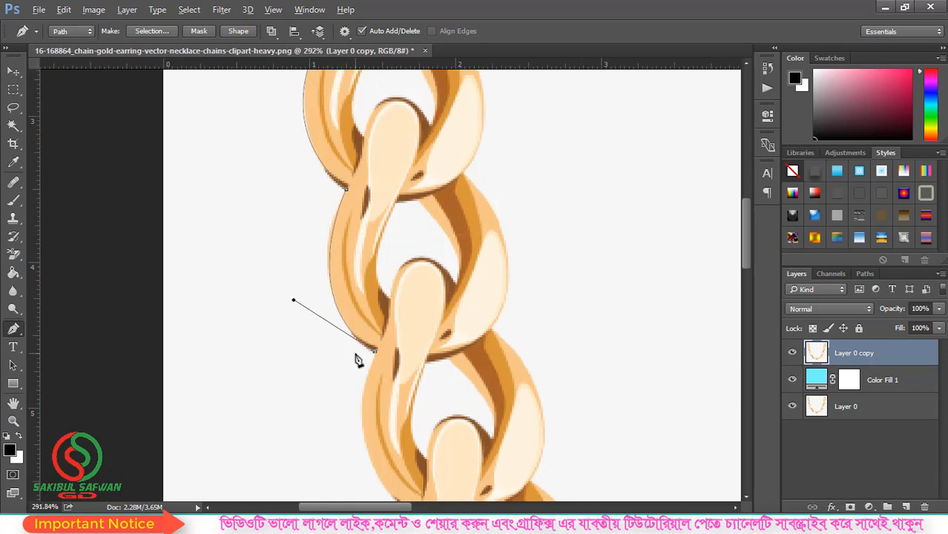
pyautogui.scroll(-4, 370, 364)
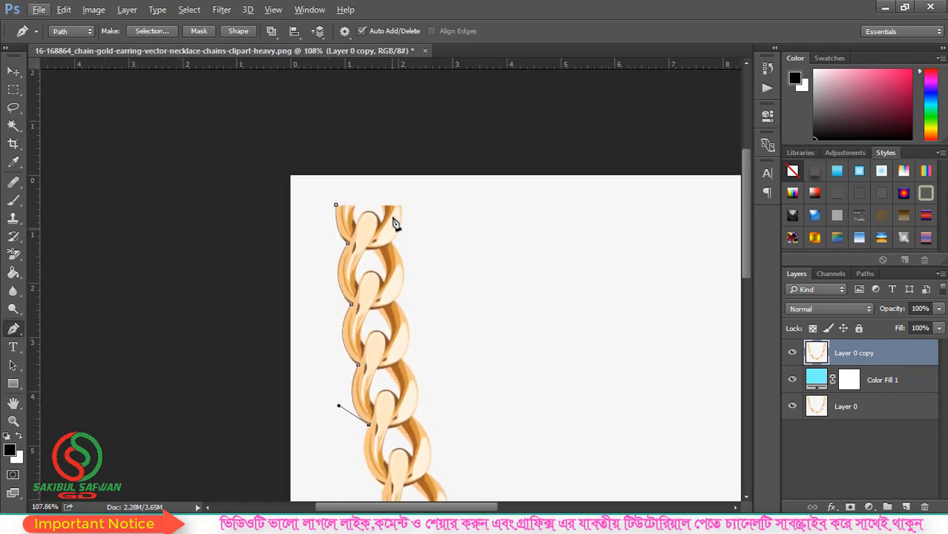
pyautogui.scroll(2, 339, 207)
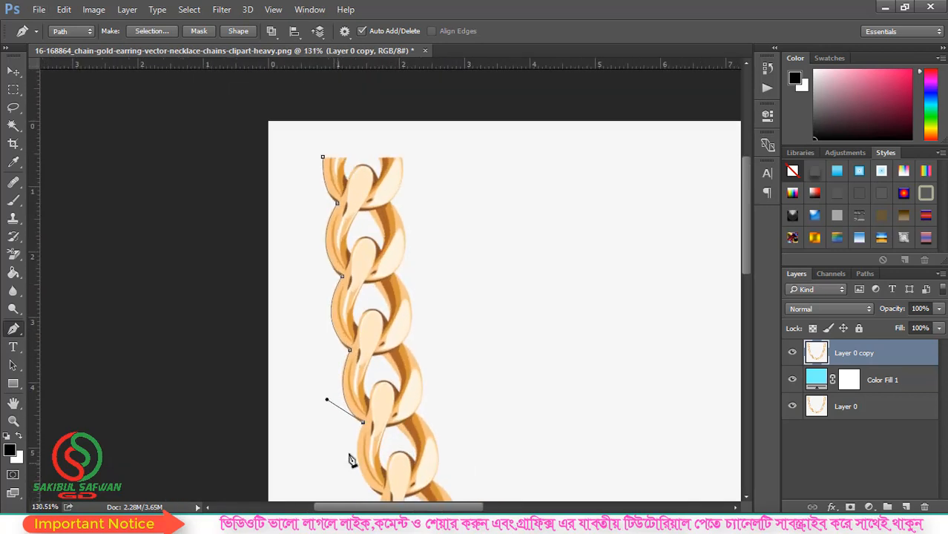
# - Trace the path back up the right outer edge of the upper links and close it at the chain's upper-left starting point
pyautogui.scroll(-3, 350, 460)
pyautogui.moveTo(423, 339); pyautogui.dragTo(420, 299)
pyautogui.click(423, 341)
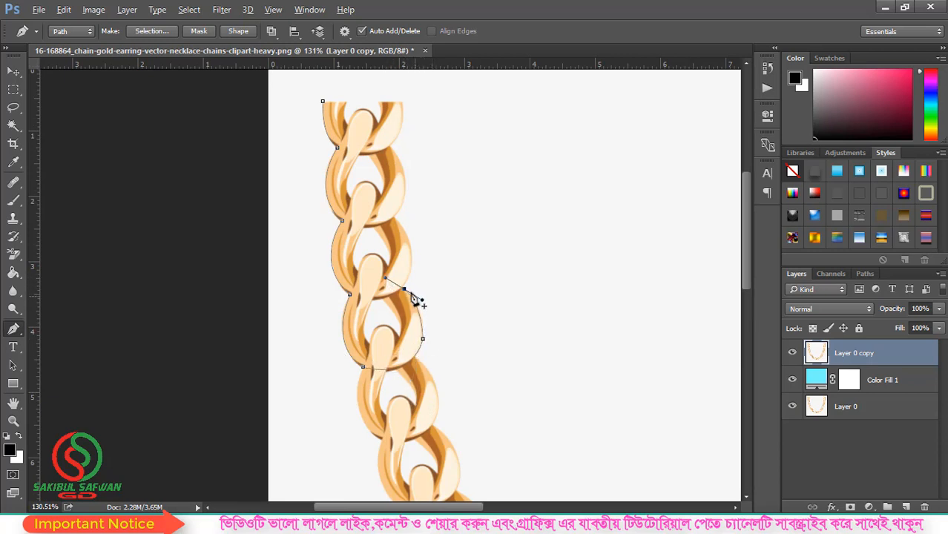
pyautogui.moveTo(396, 216); pyautogui.dragTo(404, 227)
pyautogui.moveTo(391, 149); pyautogui.dragTo(417, 186)
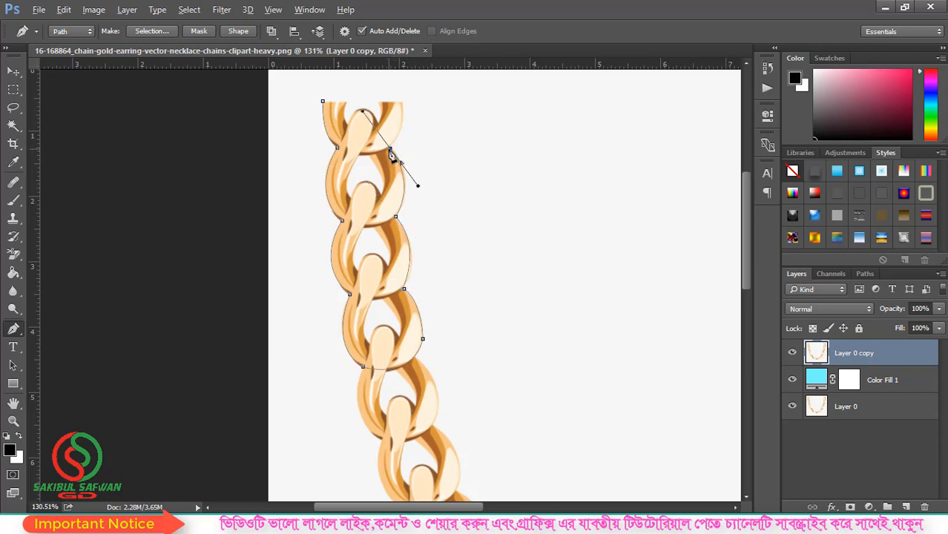
pyautogui.moveTo(403, 101); pyautogui.dragTo(393, 87)
pyautogui.click(322, 101)
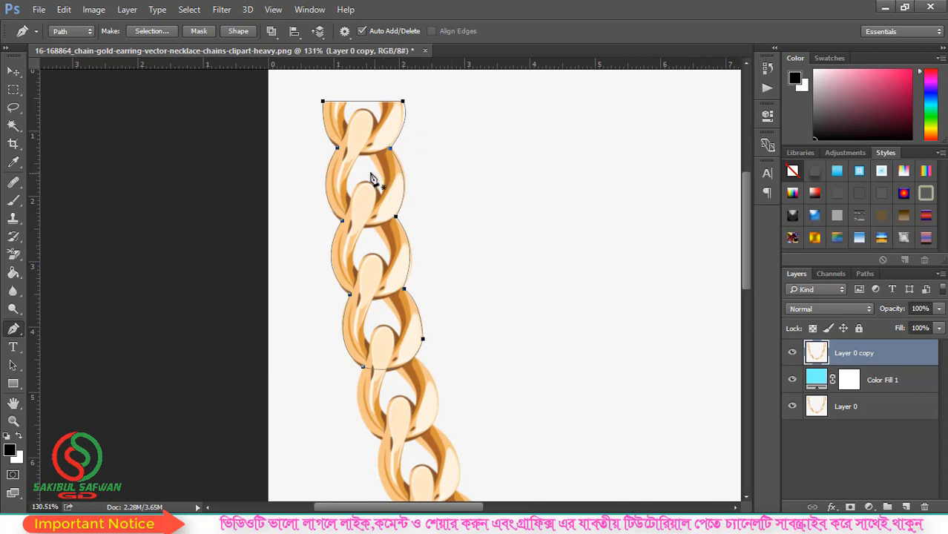
# - Save the work path of the chain outline as Path 1
pyautogui.click(865, 274)
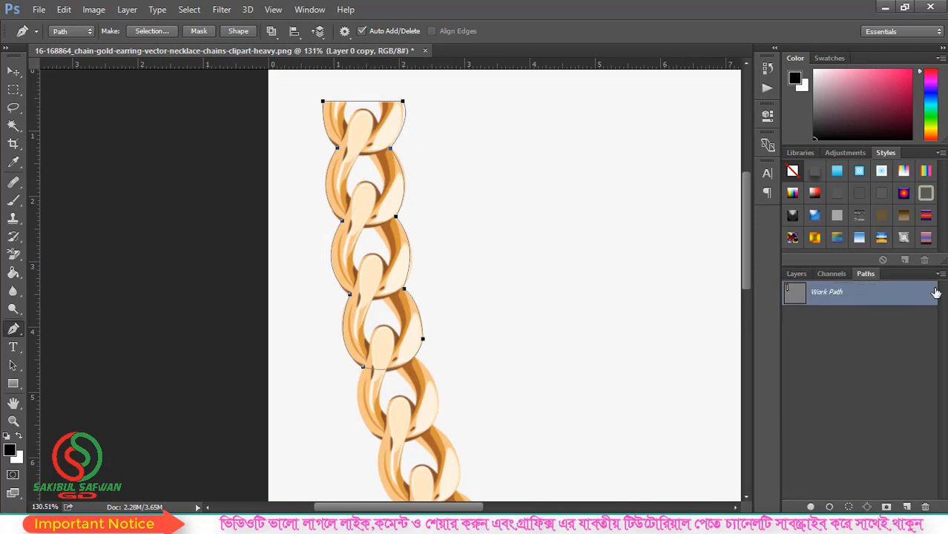
pyautogui.click(940, 274)
pyautogui.click(920, 288)
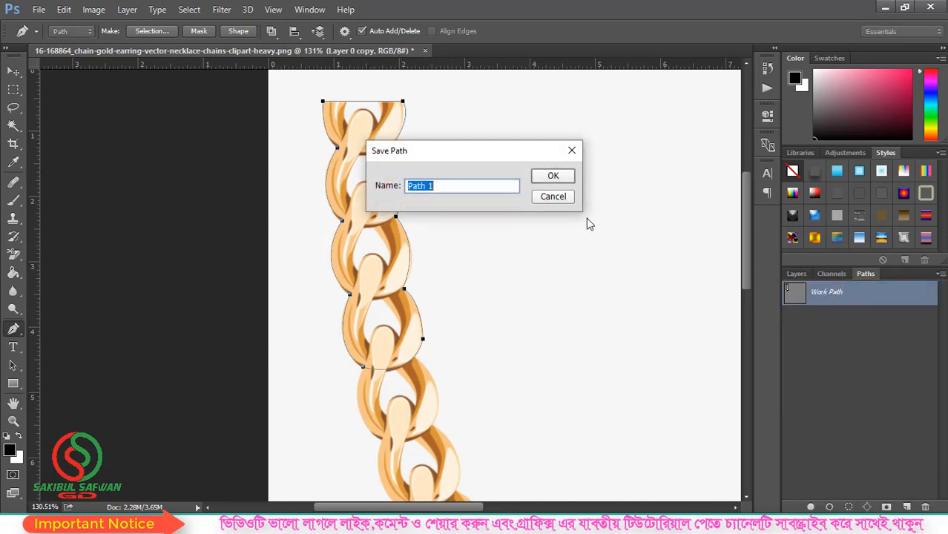
pyautogui.click(553, 176)
# - Trace closed Pen subpaths on Path 1 around the openings inside the second and third links
pyautogui.scroll(5, 367, 178)
pyautogui.scroll(5, 365, 169)
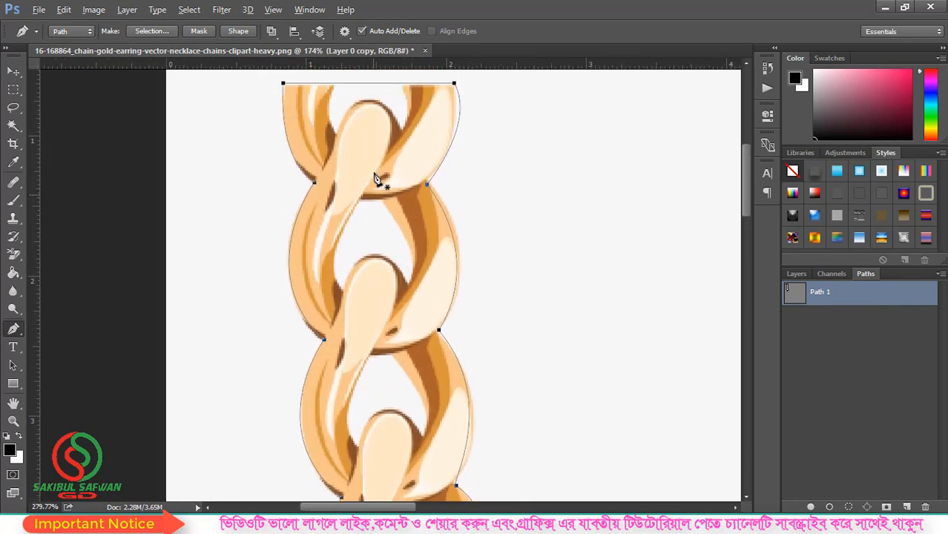
pyautogui.scroll(-2, 356, 139)
pyautogui.scroll(3, 384, 263)
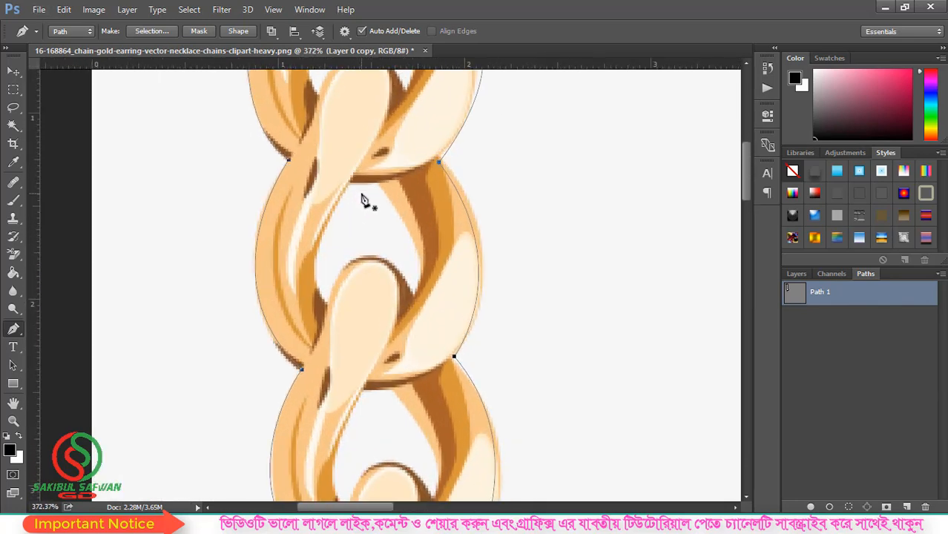
pyautogui.click(348, 184)
pyautogui.moveTo(330, 298); pyautogui.dragTo(366, 330)
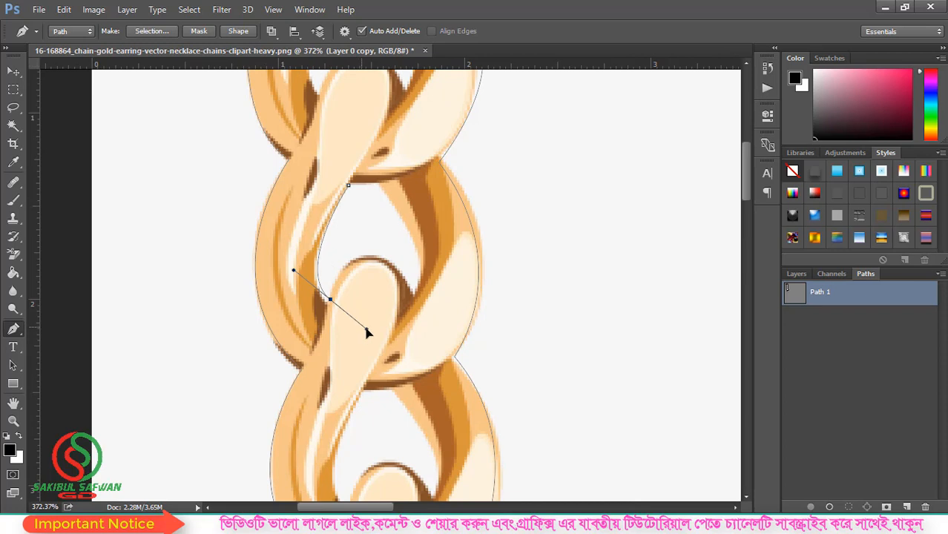
pyautogui.moveTo(414, 290); pyautogui.dragTo(463, 367)
pyautogui.keyDown('alt'); pyautogui.click(414, 291); pyautogui.keyUp('alt')
pyautogui.scroll(-1, 435, 252)
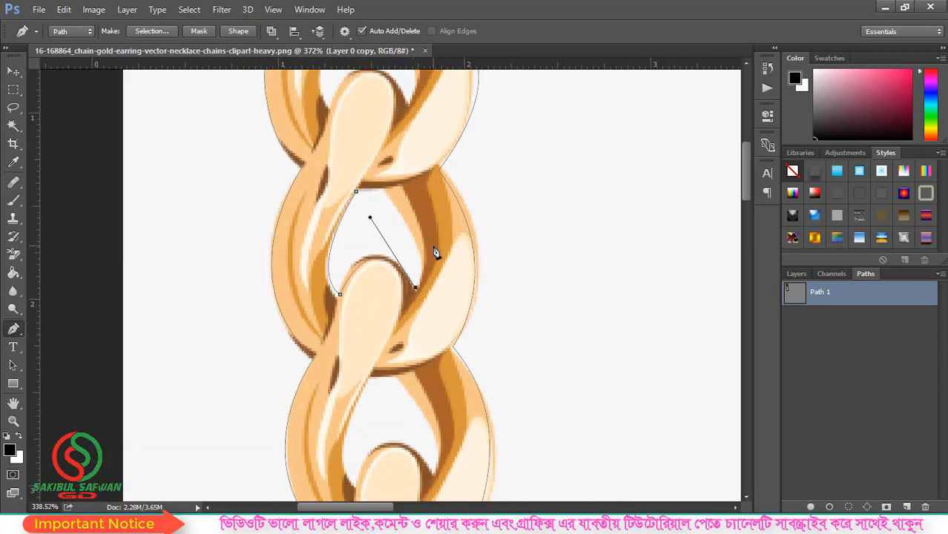
pyautogui.scroll(-3, 435, 252)
pyautogui.moveTo(399, 205); pyautogui.dragTo(358, 157)
pyautogui.click(400, 205)
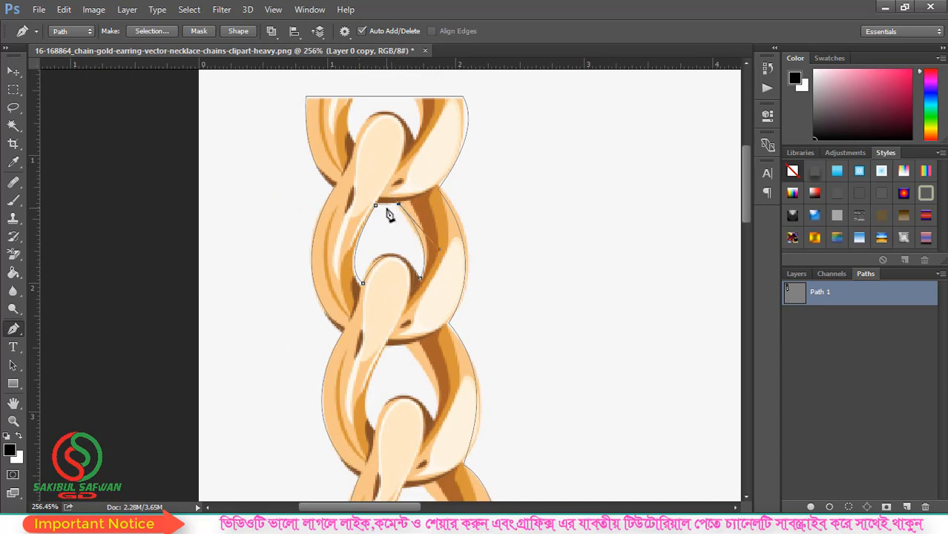
pyautogui.scroll(-5, 426, 200)
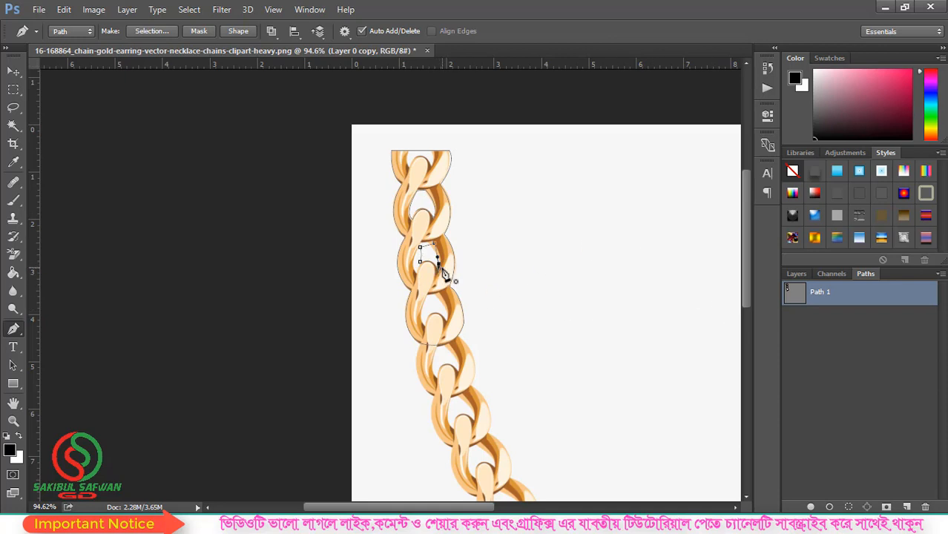
# - Try masking Layer 0 copy with a selection loaded from Path 1, and undo the mask
pyautogui.keyDown('ctrl'); pyautogui.click(794, 294); pyautogui.keyUp('ctrl')
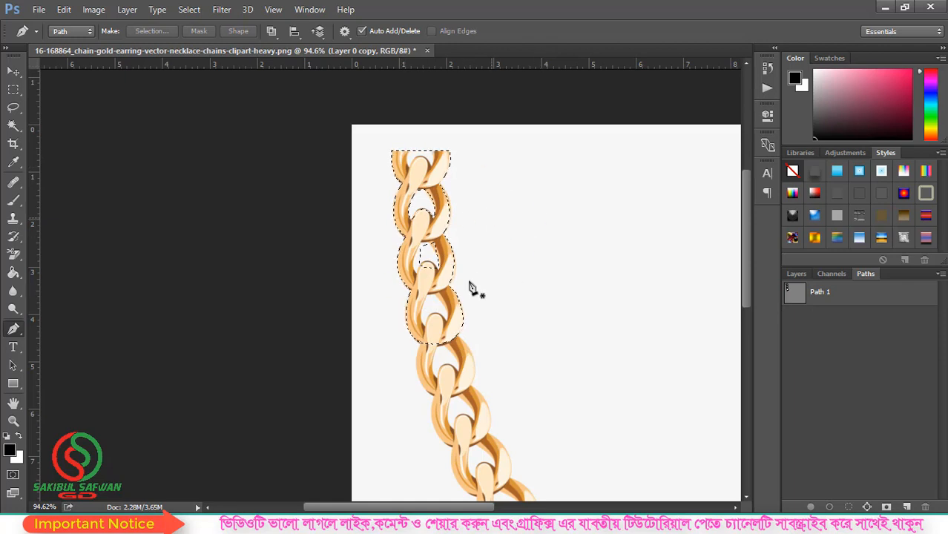
pyautogui.click(796, 276)
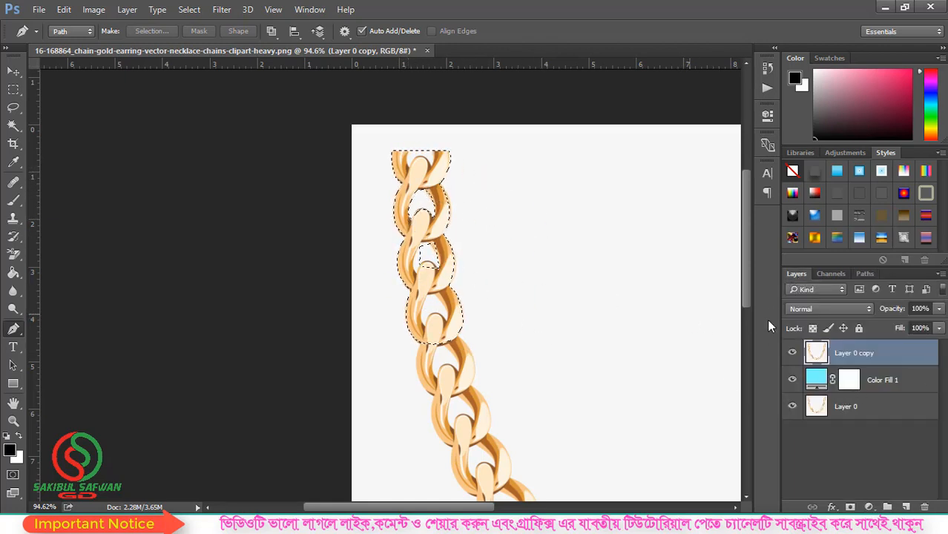
pyautogui.click(850, 508)
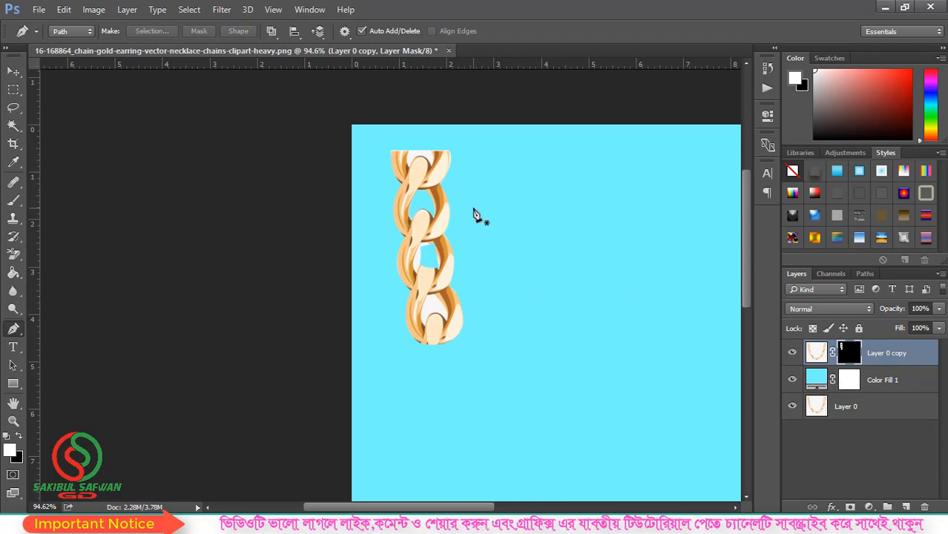
pyautogui.hotkey('ctrl', 'z')
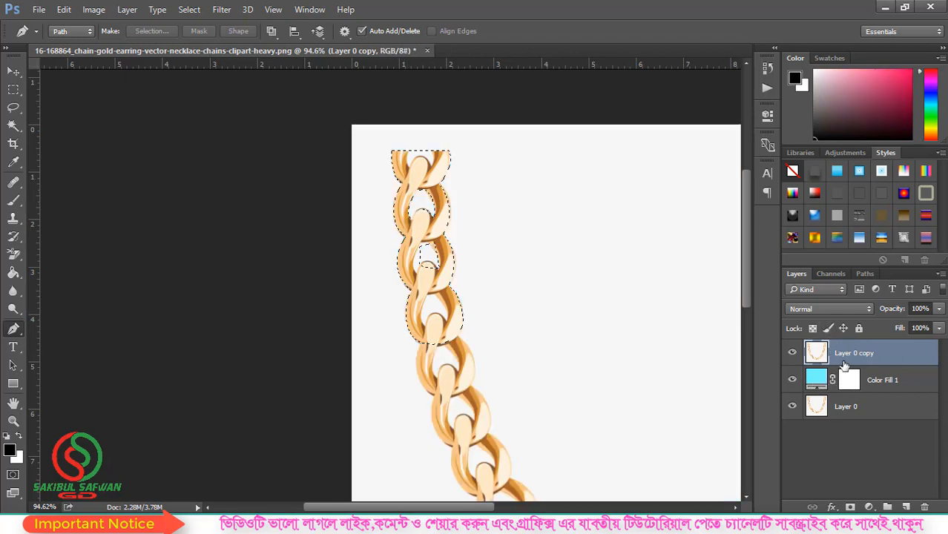
# - Mask Layer 0 copy with the active selection again to inspect the cut-out links closely, and undo the mask
pyautogui.scroll(4, 395, 170)
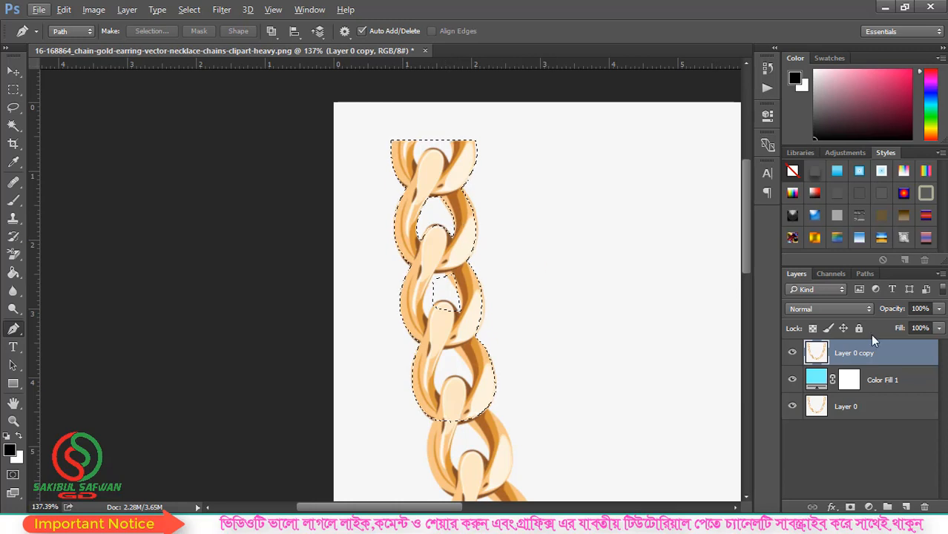
pyautogui.click(864, 275)
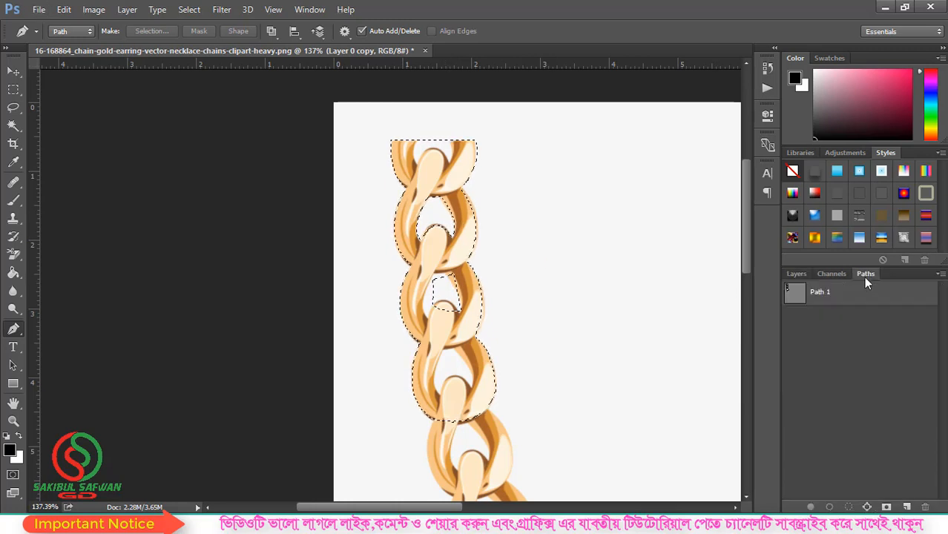
pyautogui.click(795, 274)
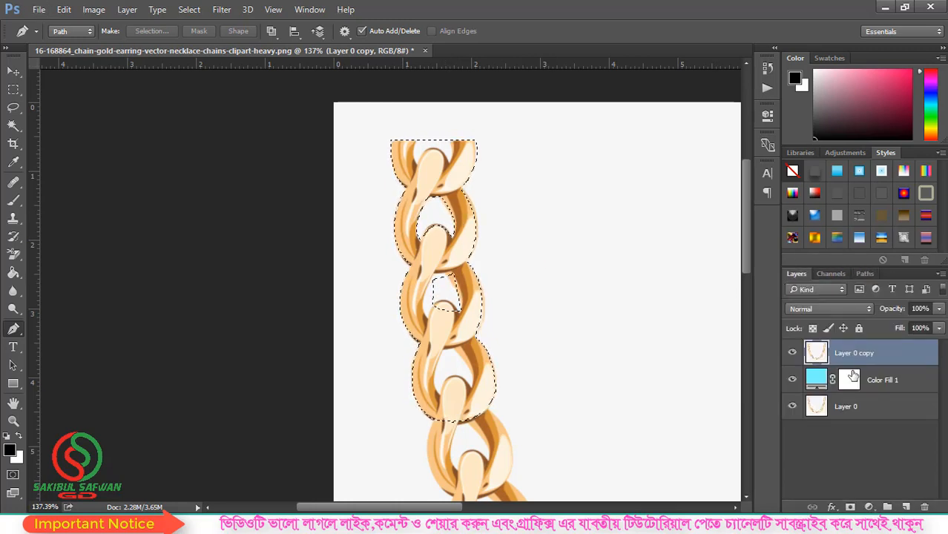
pyautogui.click(850, 506)
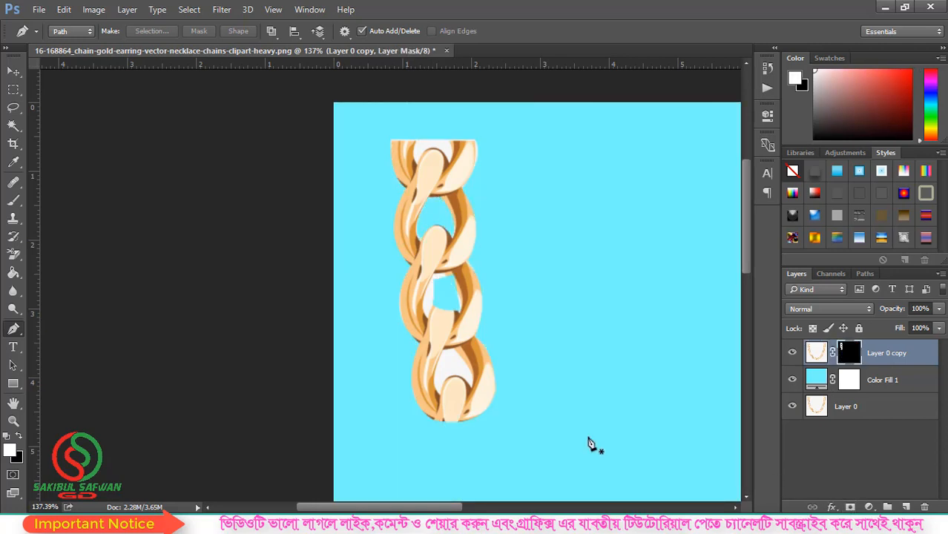
pyautogui.scroll(-5, 449, 216)
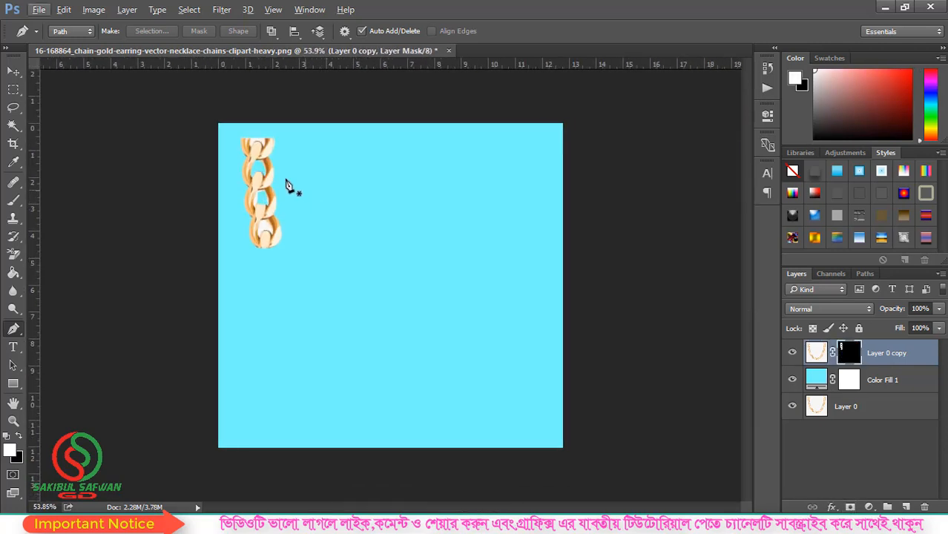
pyautogui.scroll(5, 233, 134)
pyautogui.scroll(2, 234, 133)
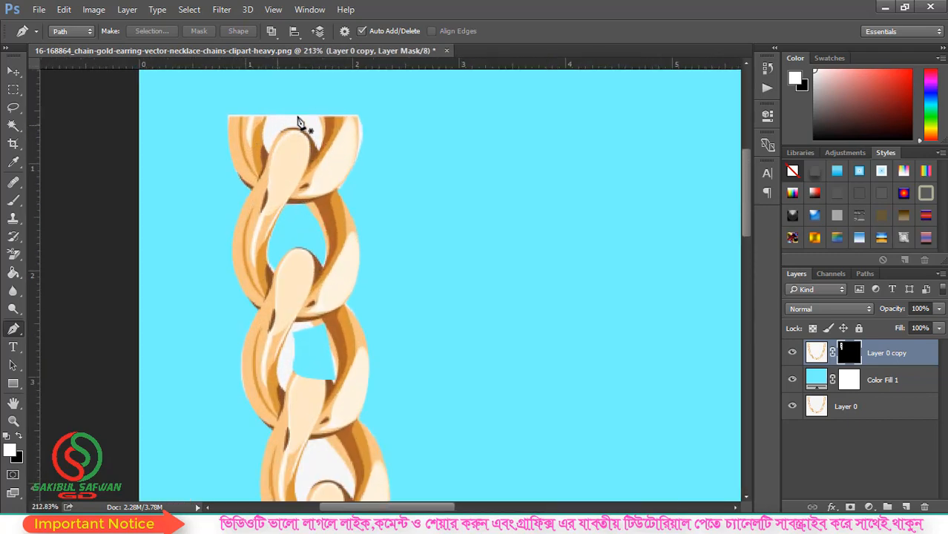
pyautogui.scroll(2, 319, 125)
pyautogui.scroll(-5, 356, 154)
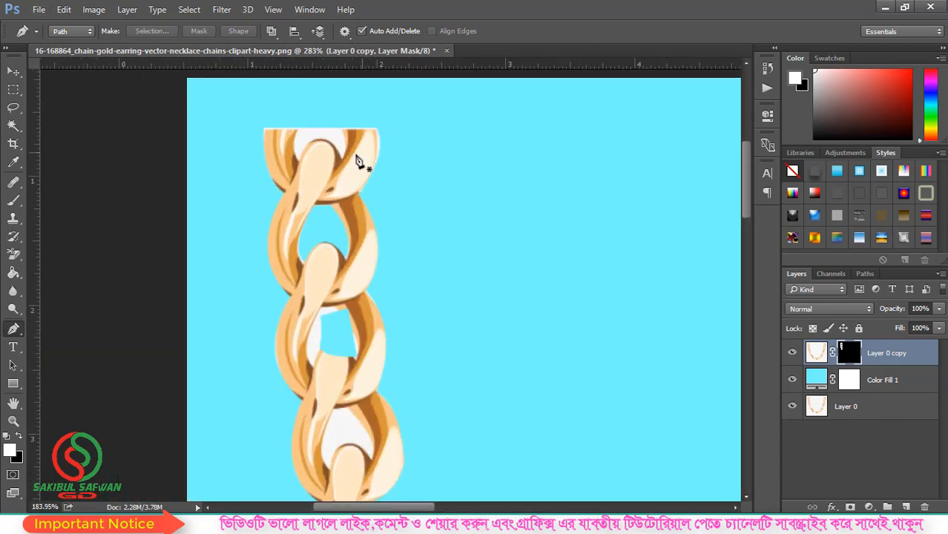
pyautogui.hotkey('ctrl', 'z')
pyautogui.scroll(-2, 78, 184)
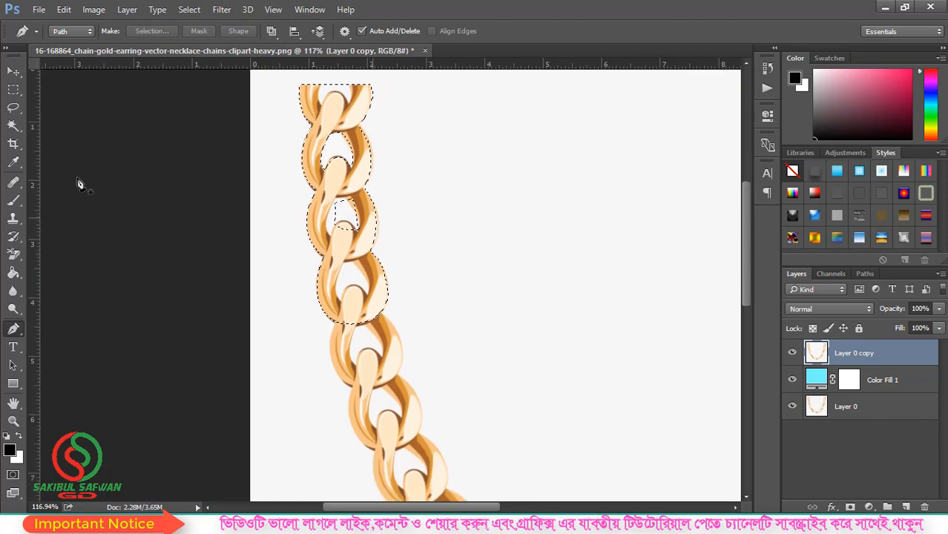
# - Deselect the links, try the Background Eraser beside and over the chain on Layer 0 copy, and undo the erasing
pyautogui.click(13, 254)
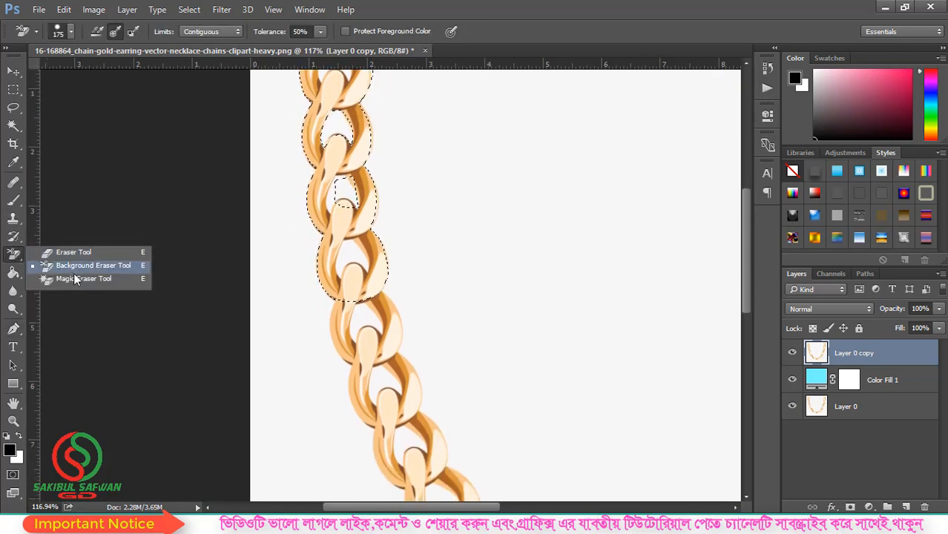
pyautogui.click(82, 264)
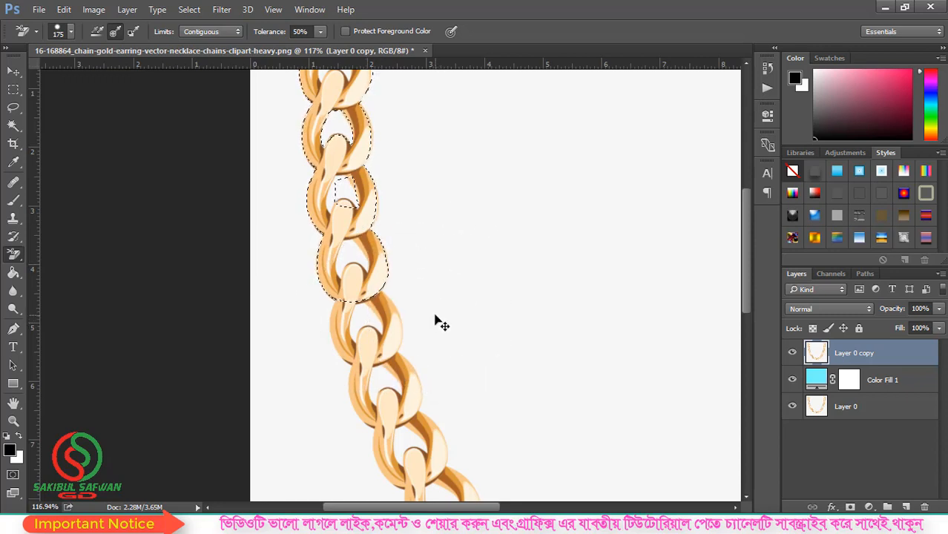
pyautogui.hotkey('ctrl', 'd')
pyautogui.moveTo(423, 256)
pyautogui.mouseDown()
pyautogui.moveTo(345, 316)
pyautogui.moveTo(347, 326)
pyautogui.moveTo(356, 307)
pyautogui.mouseUp()
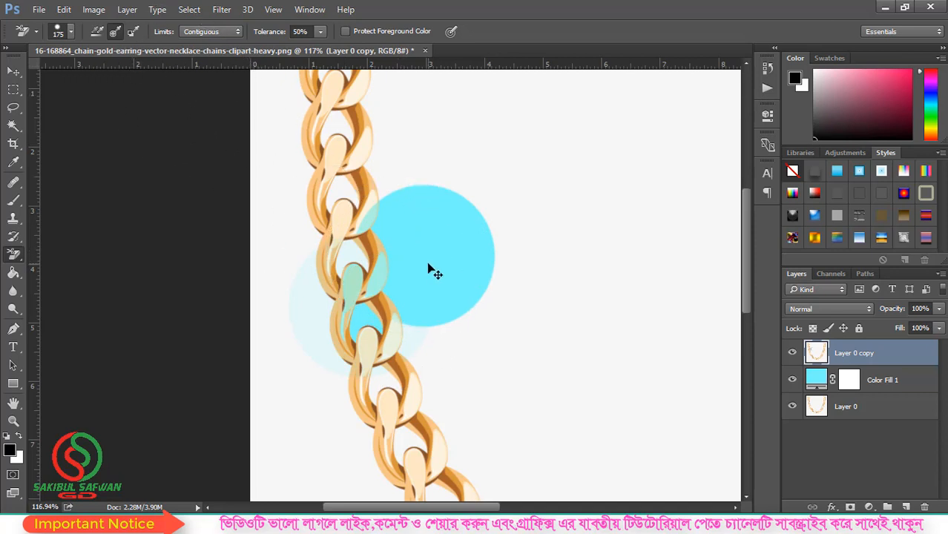
pyautogui.hotkey('ctrl', 'z')
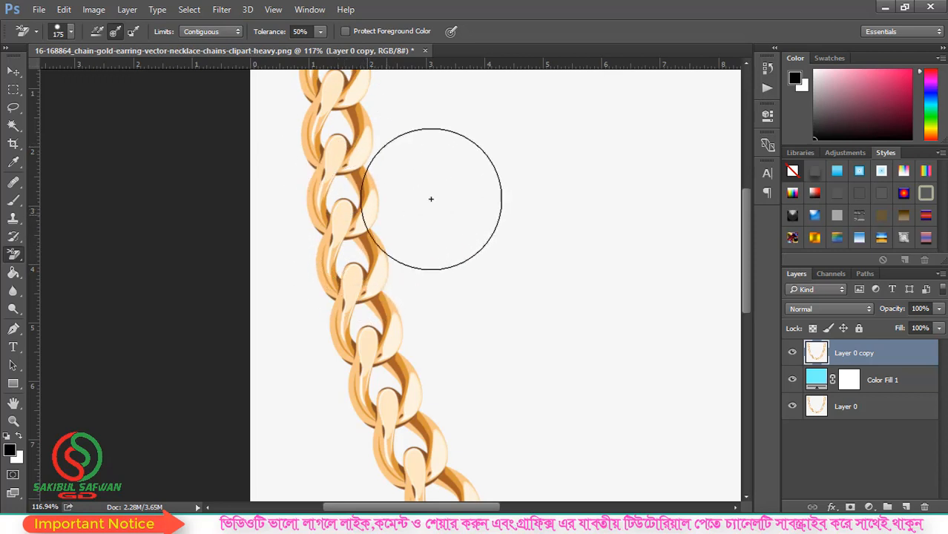
# - Try Background Eraser strokes along the chain's left strand on Layer 0 copy, and undo them
pyautogui.moveTo(410, 208); pyautogui.dragTo(345, 197)
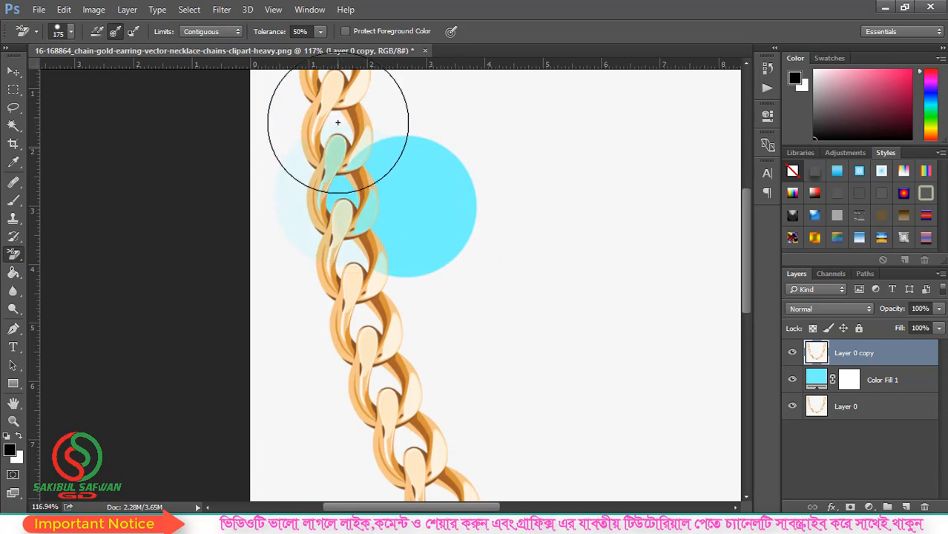
pyautogui.moveTo(337, 122)
pyautogui.mouseDown()
pyautogui.moveTo(383, 369)
pyautogui.moveTo(424, 440)
pyautogui.moveTo(305, 252)
pyautogui.mouseUp()
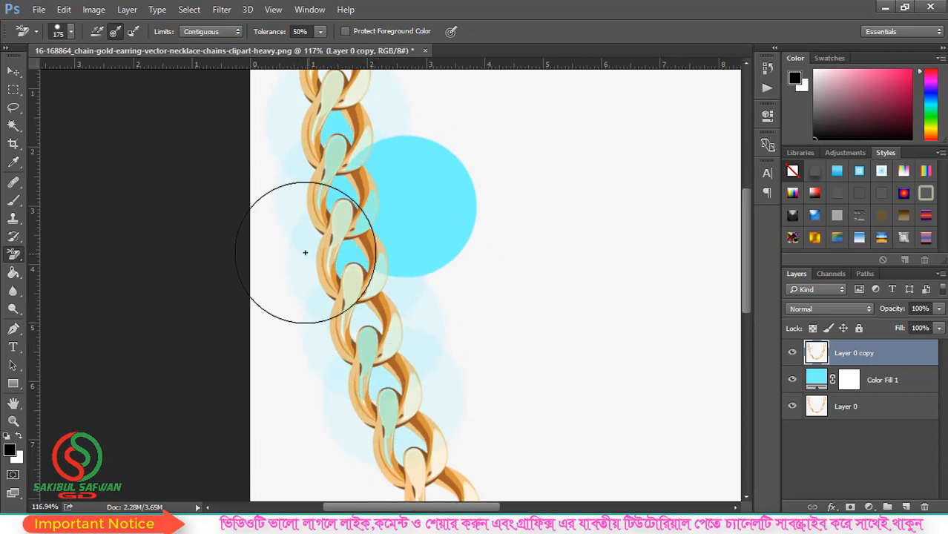
pyautogui.hotkey('ctrl', 'z')
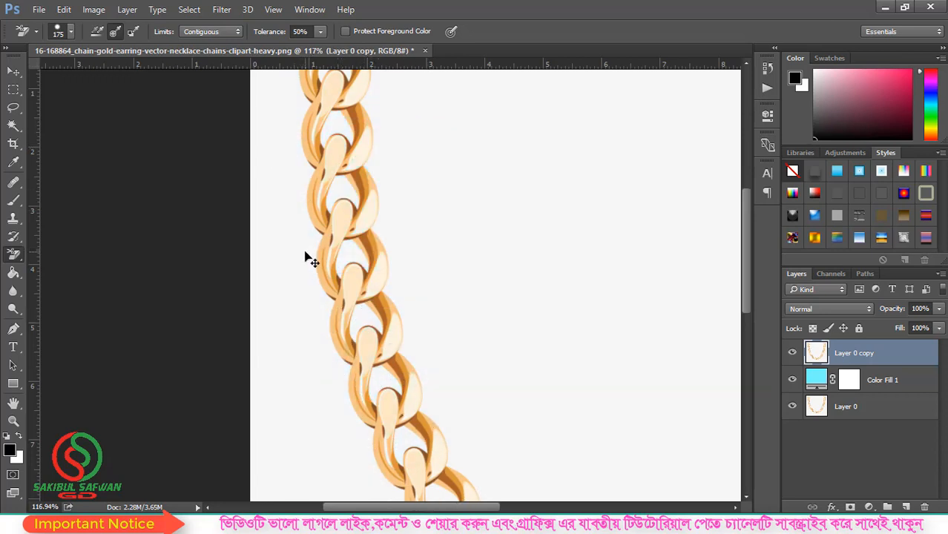
# - Fit the whole necklace image in view and switch to the Move tool
pyautogui.hotkey('ctrl', '0')
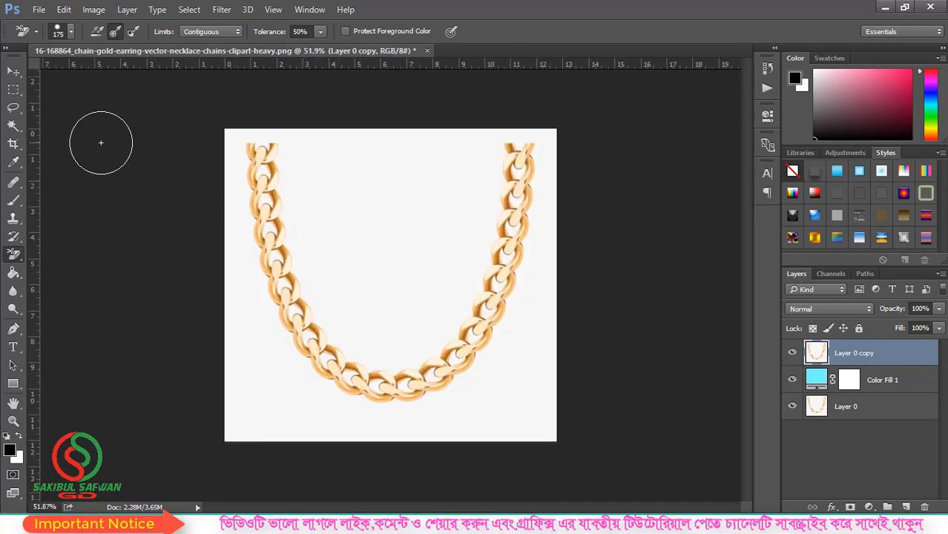
pyautogui.click(15, 74)
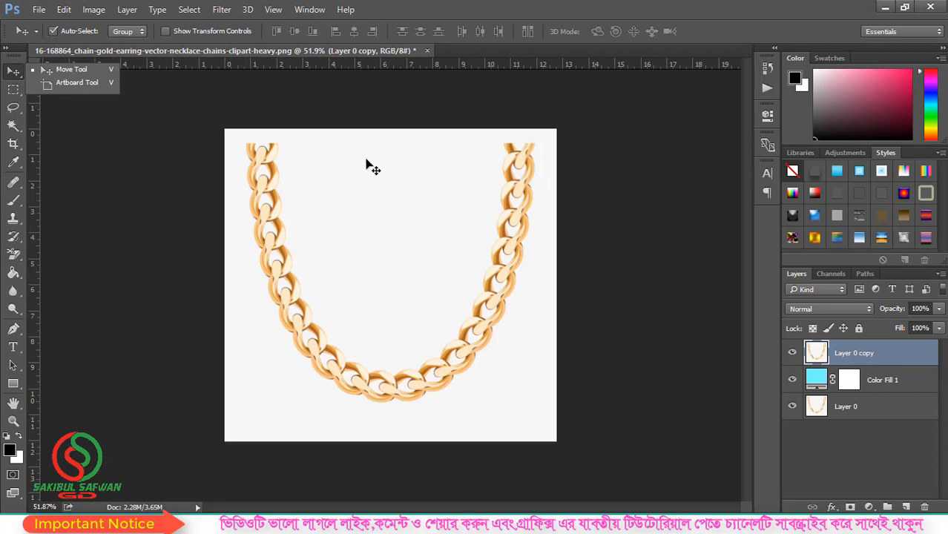
pyautogui.click(502, 271)
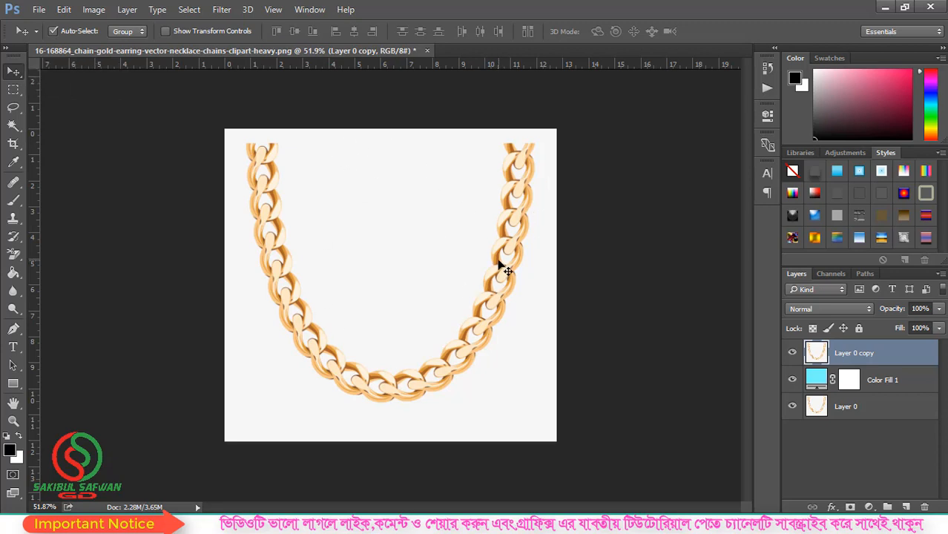